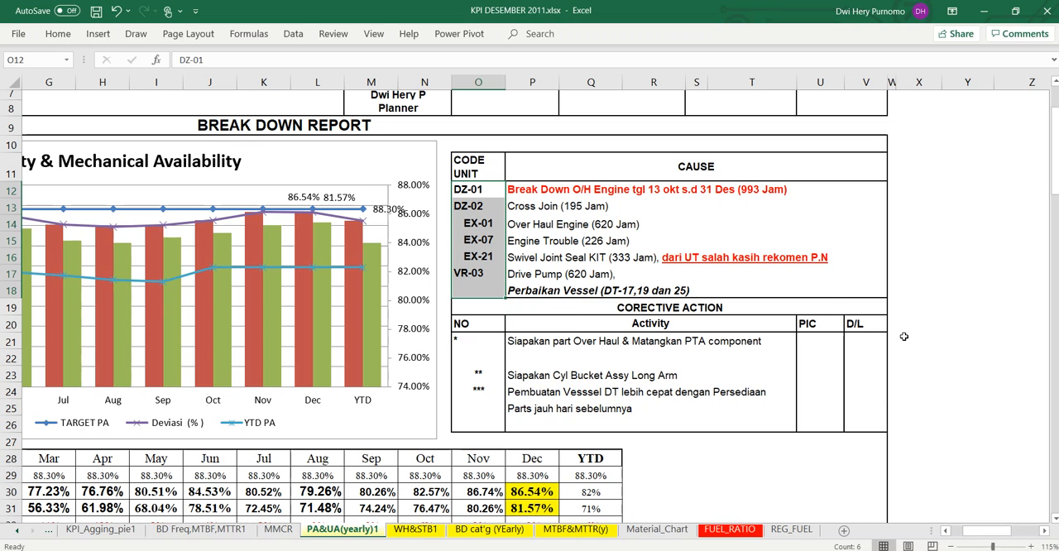
# Step: Examine the physical and mechanical availability charts and the Use Of Availability chart with their monthly tables on the PA&UA(yearly)1 sheet
pyautogui.hscroll(-5, 1034, 336)
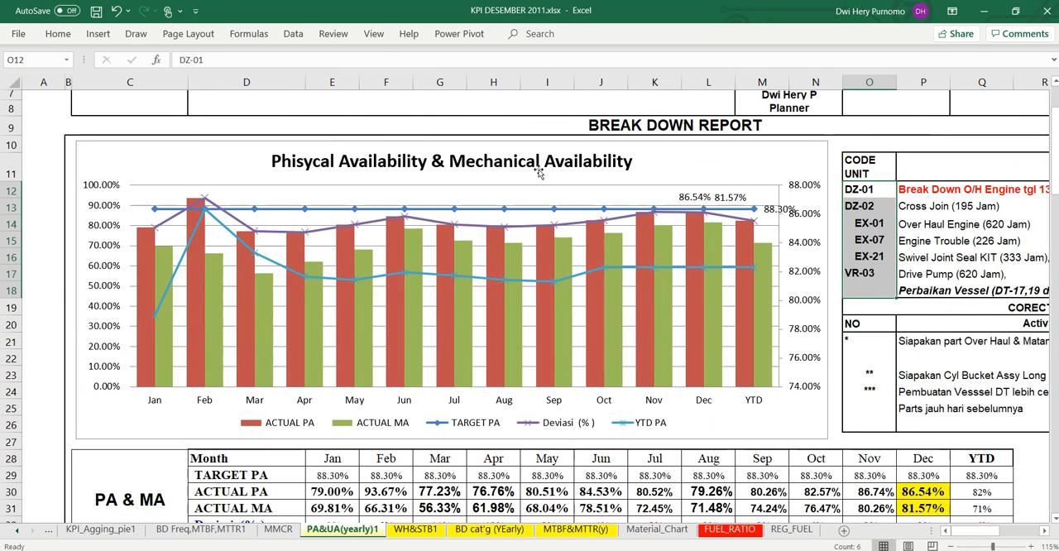
pyautogui.click(928, 237)
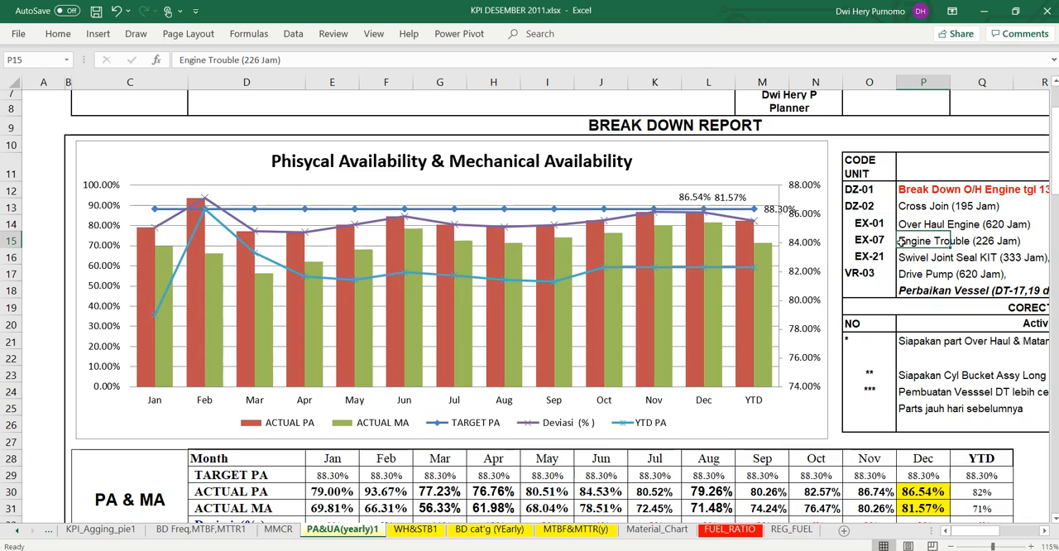
pyautogui.scroll(-3, 900, 242)
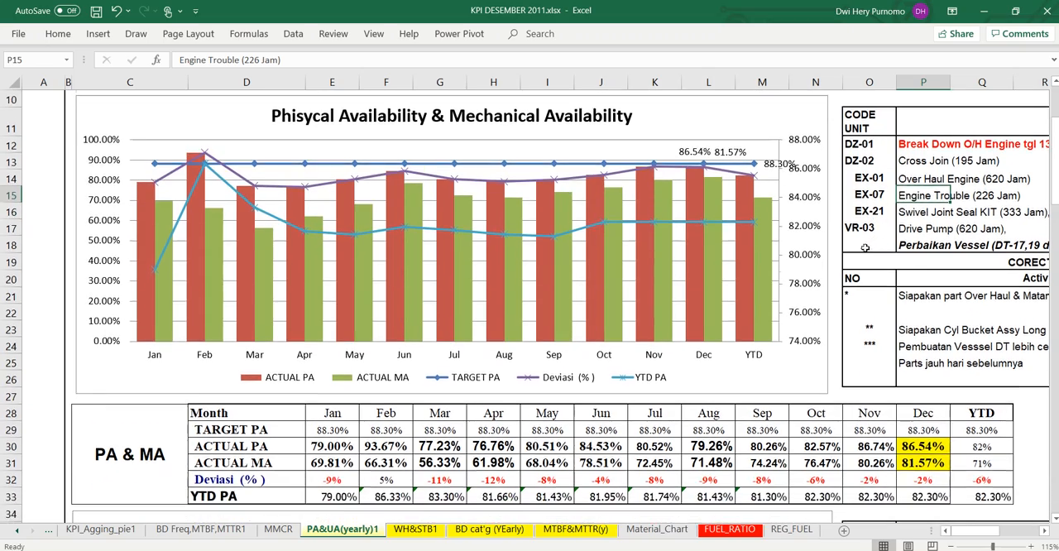
pyautogui.scroll(-4, 844, 243)
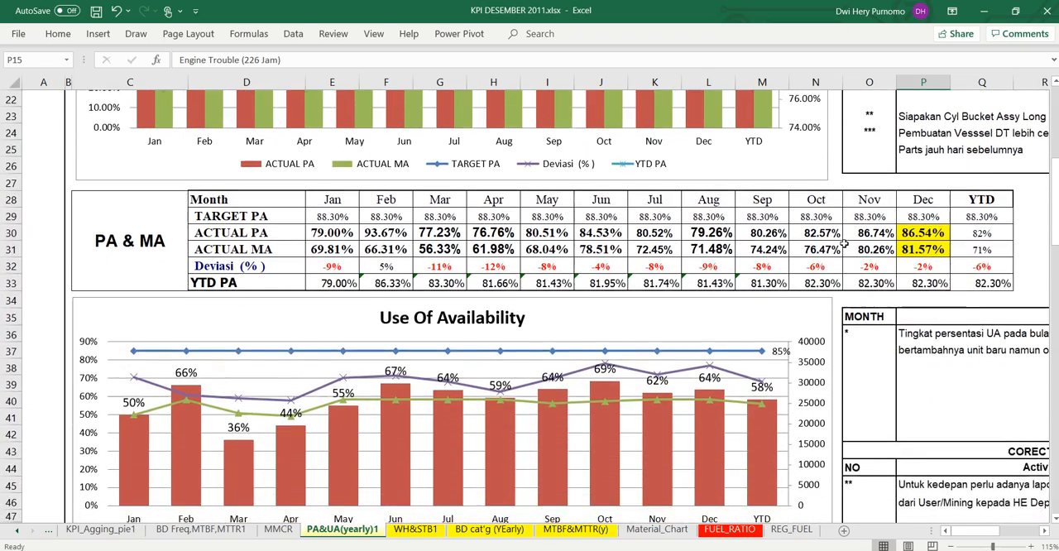
pyautogui.scroll(-2, 844, 244)
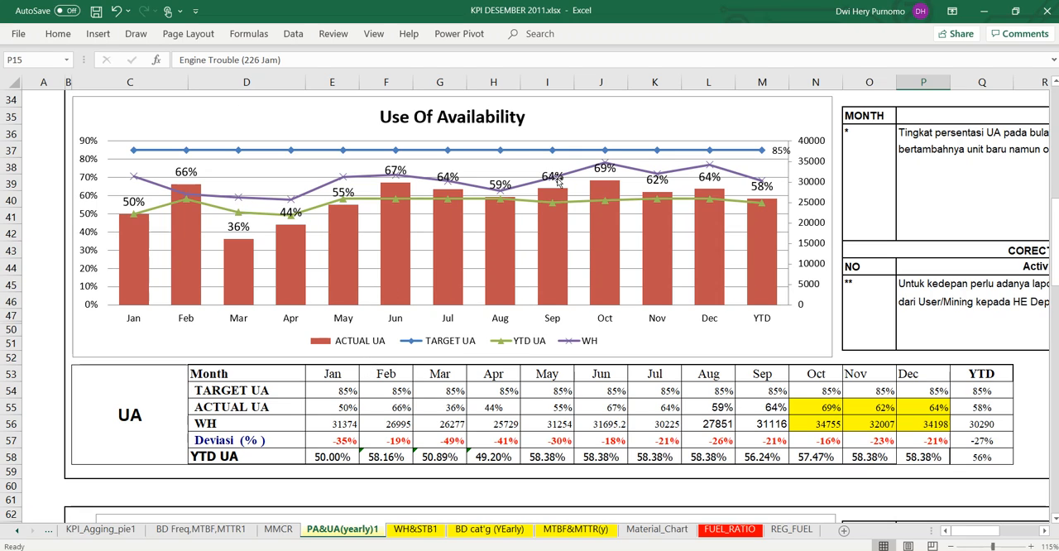
pyautogui.moveTo(606, 257)
pyautogui.scroll(-3, 909, 368)
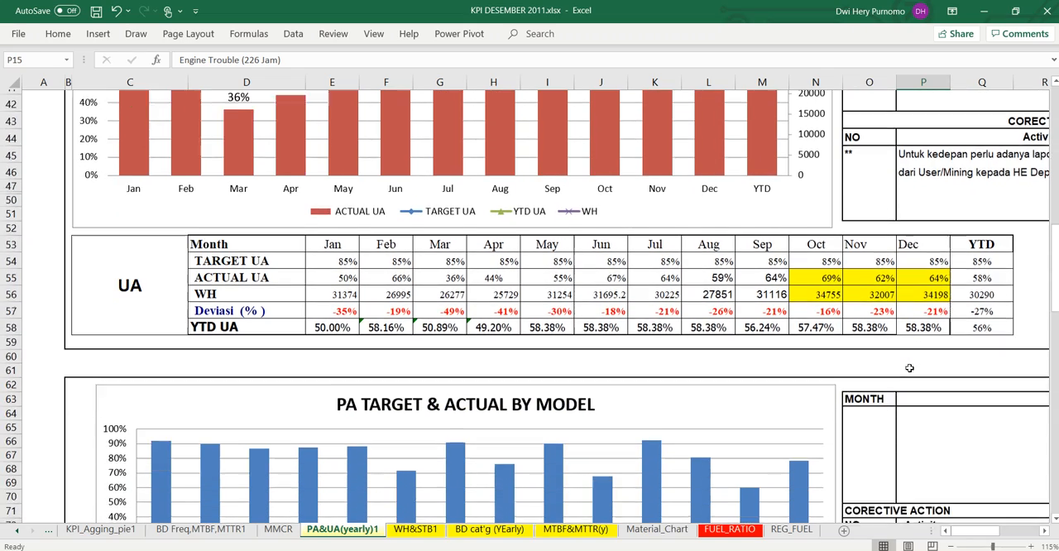
# Step: Examine the PA TARGET & ACTUAL BY MODEL chart and the separate charts for each equipment type below it
pyautogui.scroll(-4, 910, 367)
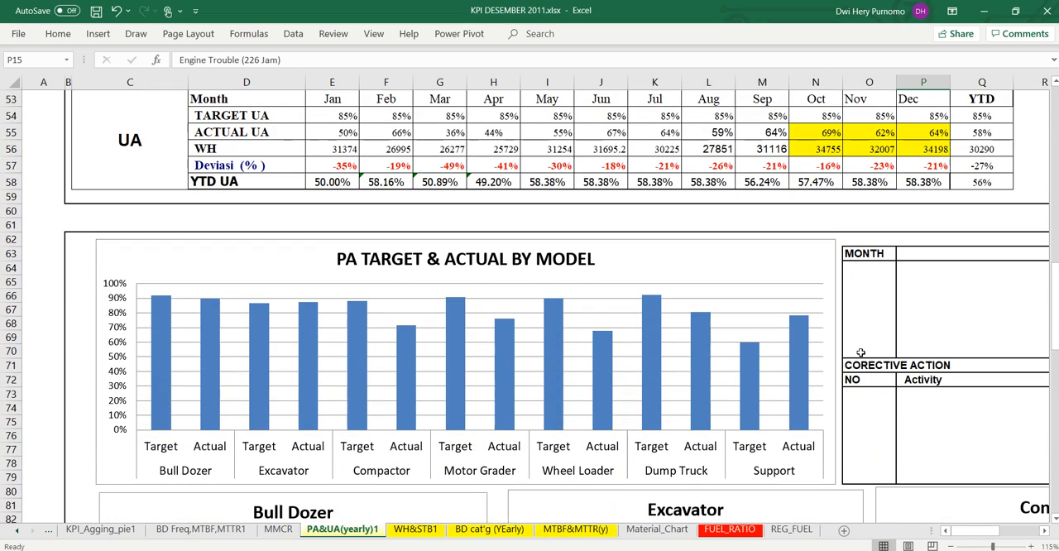
pyautogui.scroll(-4, 860, 353)
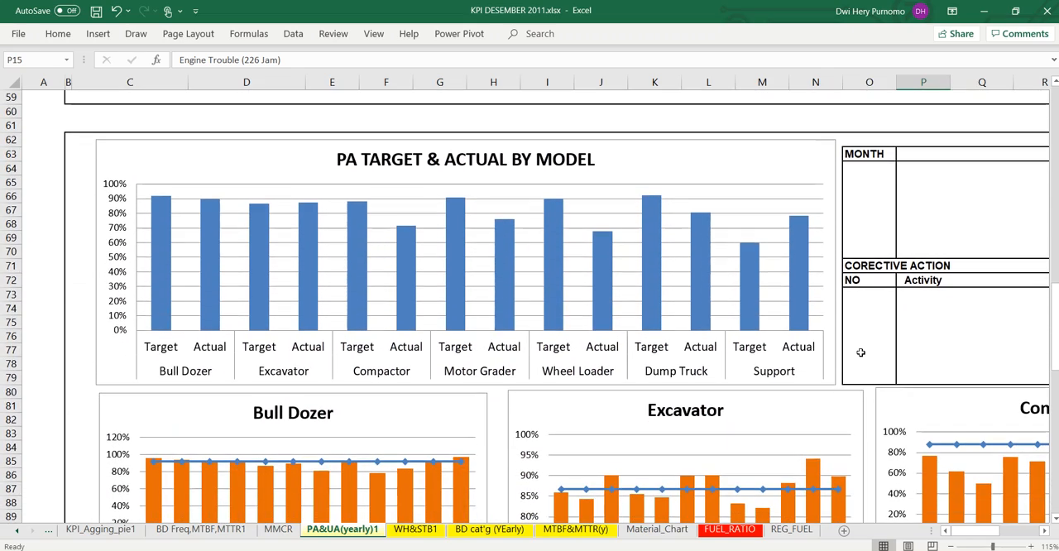
pyautogui.scroll(-3, 860, 352)
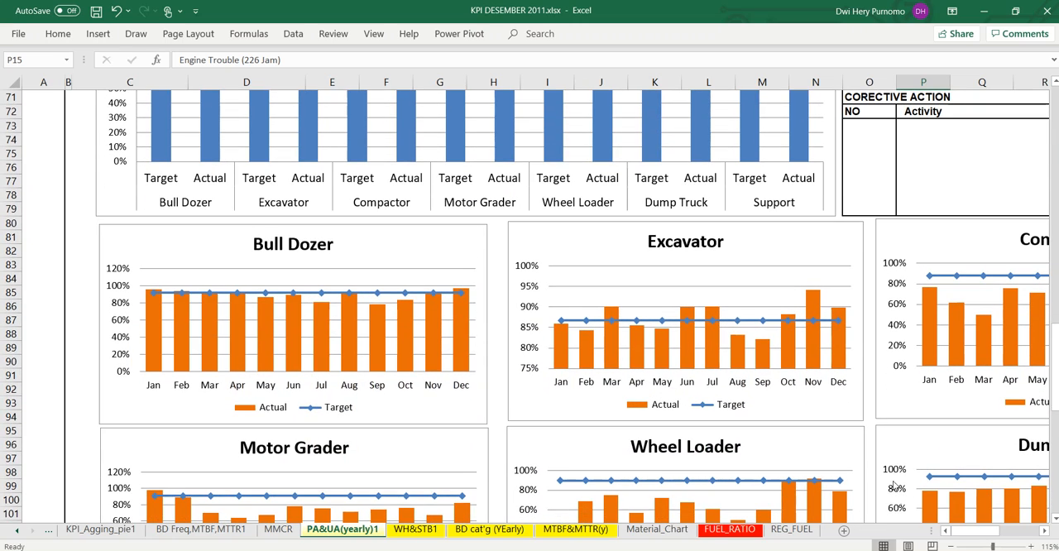
pyautogui.moveTo(977, 537)
pyautogui.mouseDown()
pyautogui.moveTo(990, 534)
pyautogui.moveTo(975, 532)
pyautogui.mouseUp()
pyautogui.scroll(-2, 752, 371)
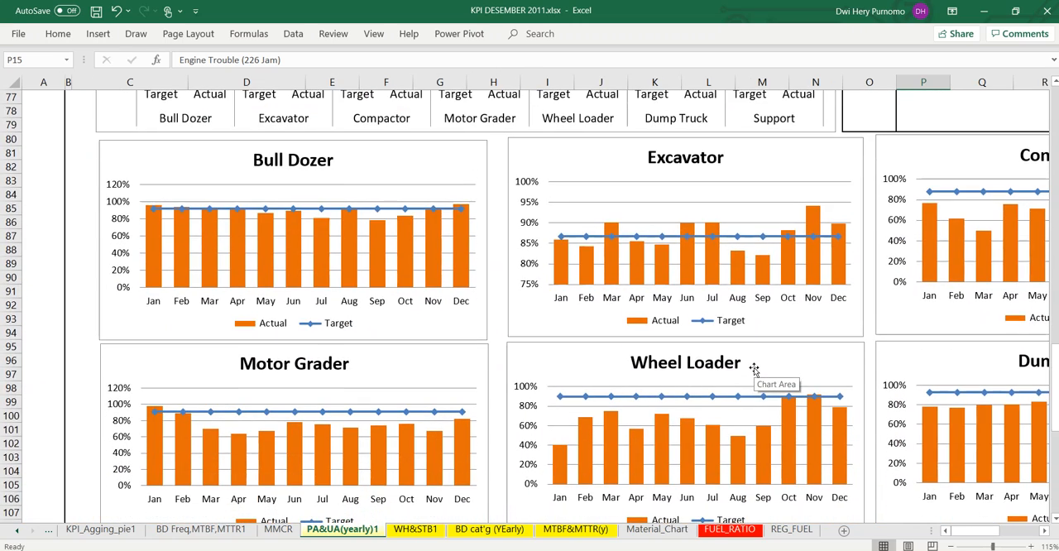
pyautogui.scroll(-1, 714, 319)
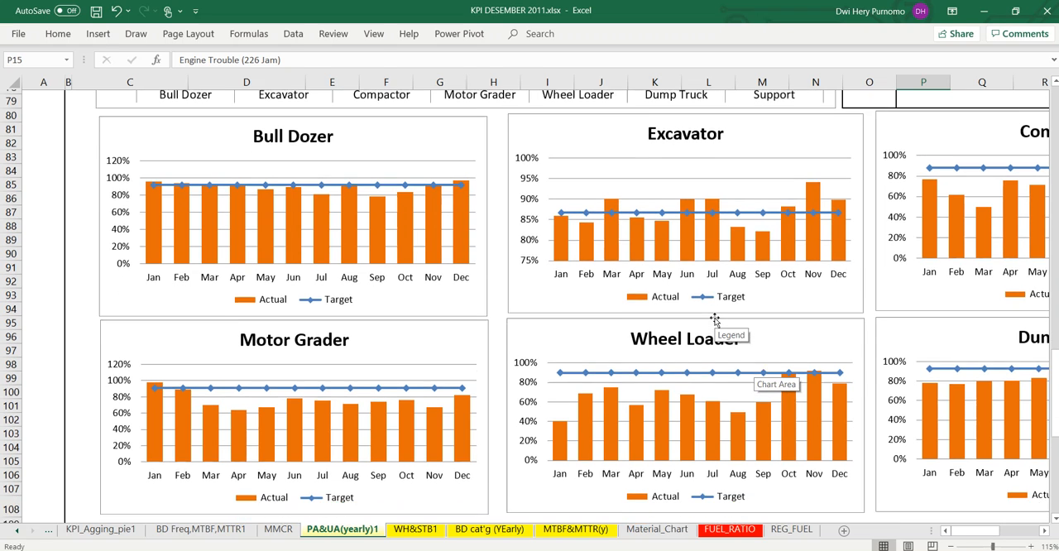
# Step: Review the MTBF and MTTR charts, monthly table and component breakdown charts on the MTBF&MTTR(y) sheet
pyautogui.click(596, 530)
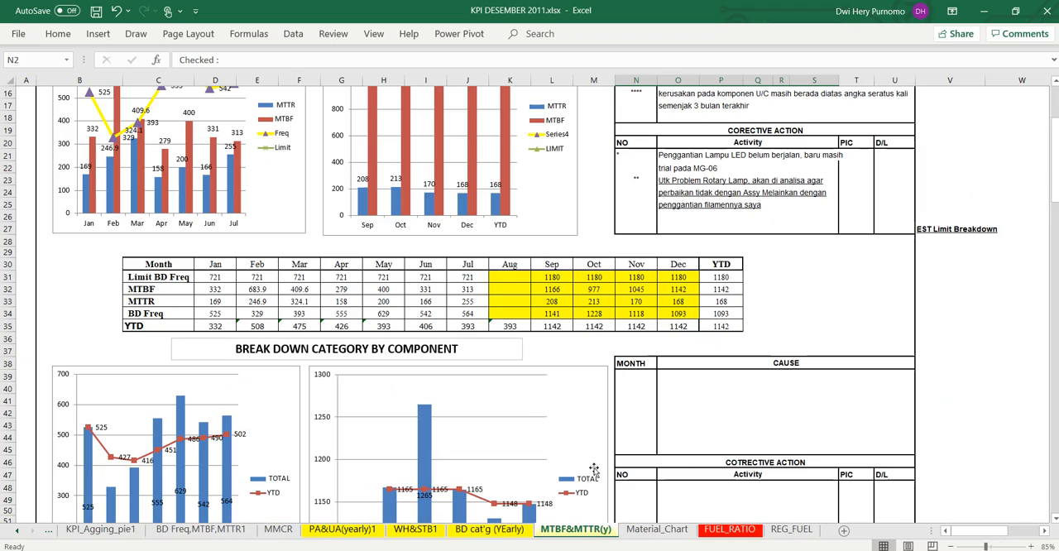
pyautogui.scroll(5, 545, 411)
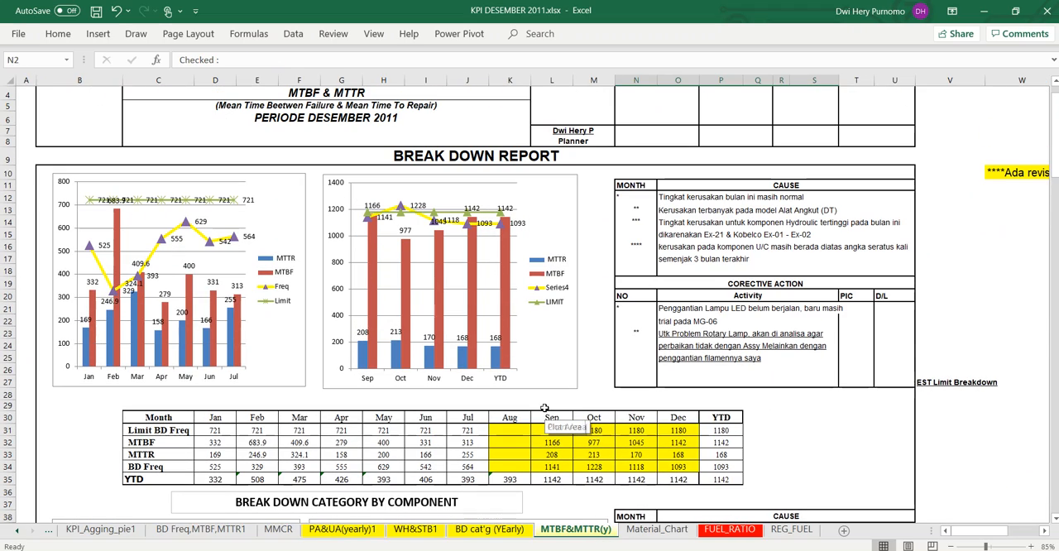
pyautogui.scroll(1, 546, 409)
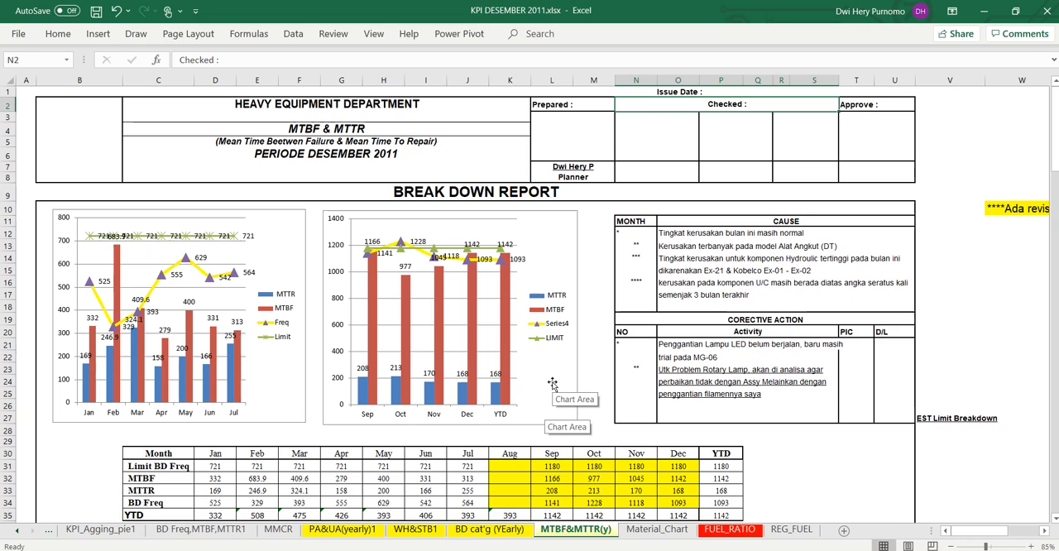
pyautogui.scroll(-7, 553, 383)
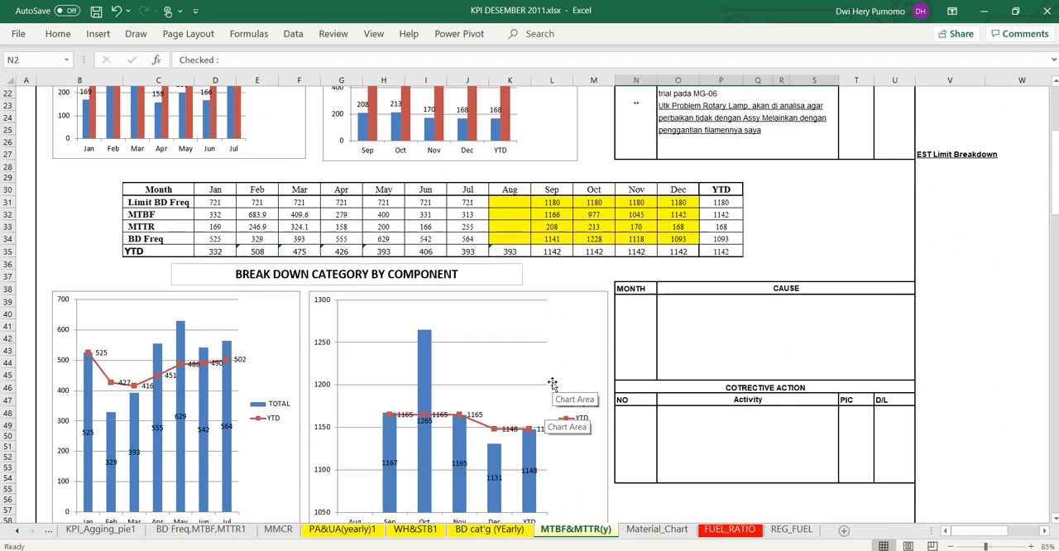
pyautogui.scroll(-2, 553, 383)
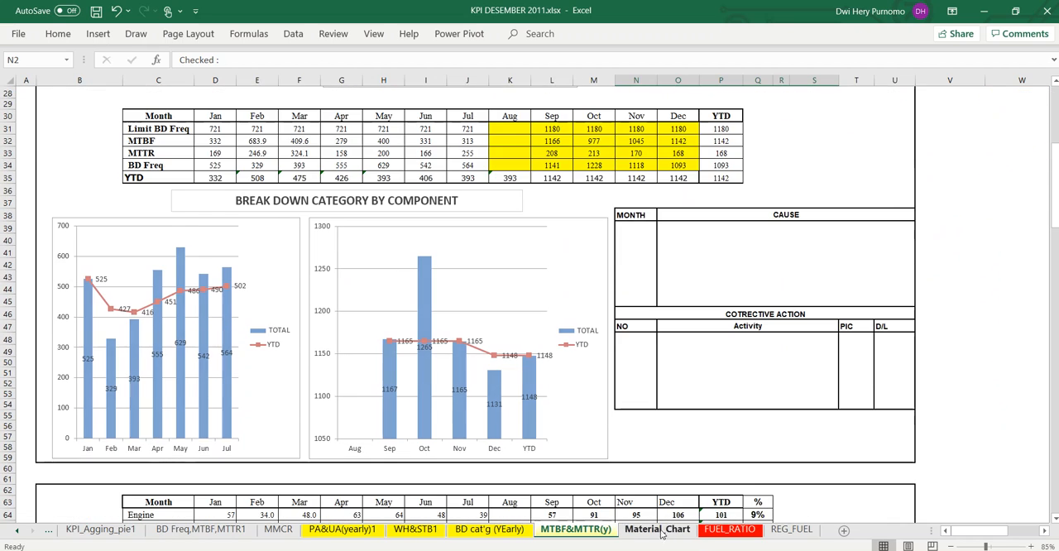
# Step: Review the Material_Chart sheet, from the order, received and consumption chart down to the monthly table, summary charts and legend notes
pyautogui.click(658, 529)
pyautogui.scroll(6, 466, 354)
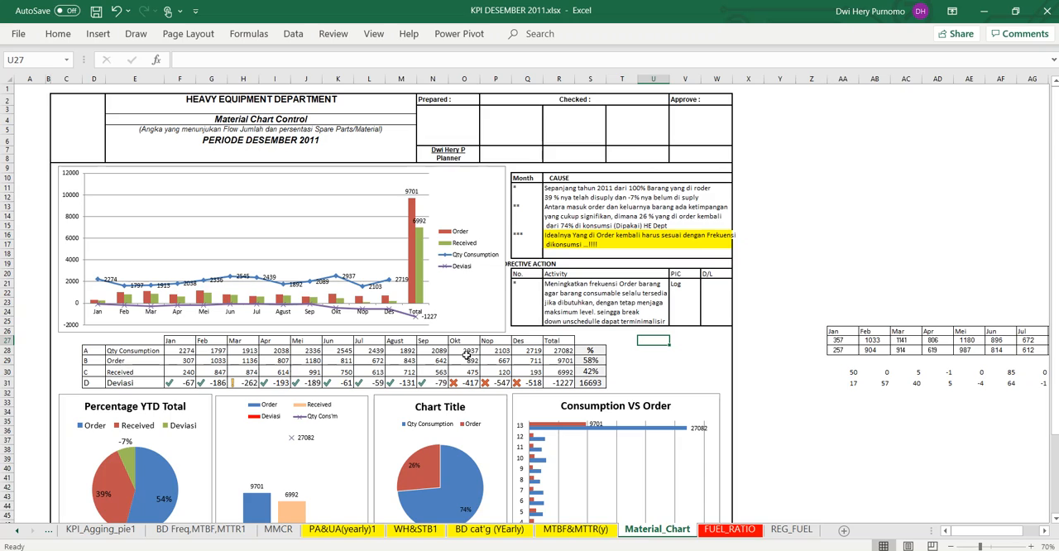
pyautogui.scroll(3, 466, 354)
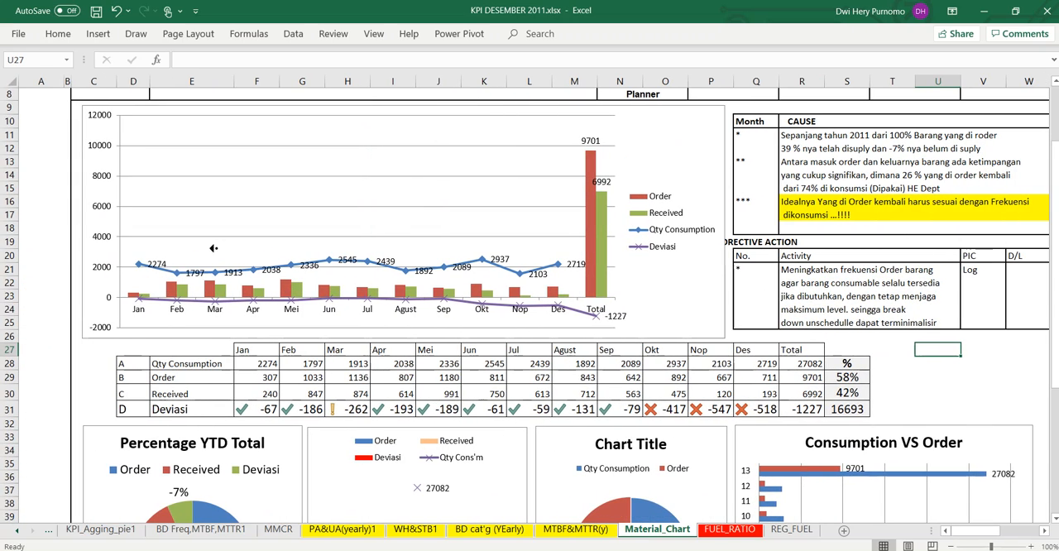
pyautogui.scroll(3, 47, 208)
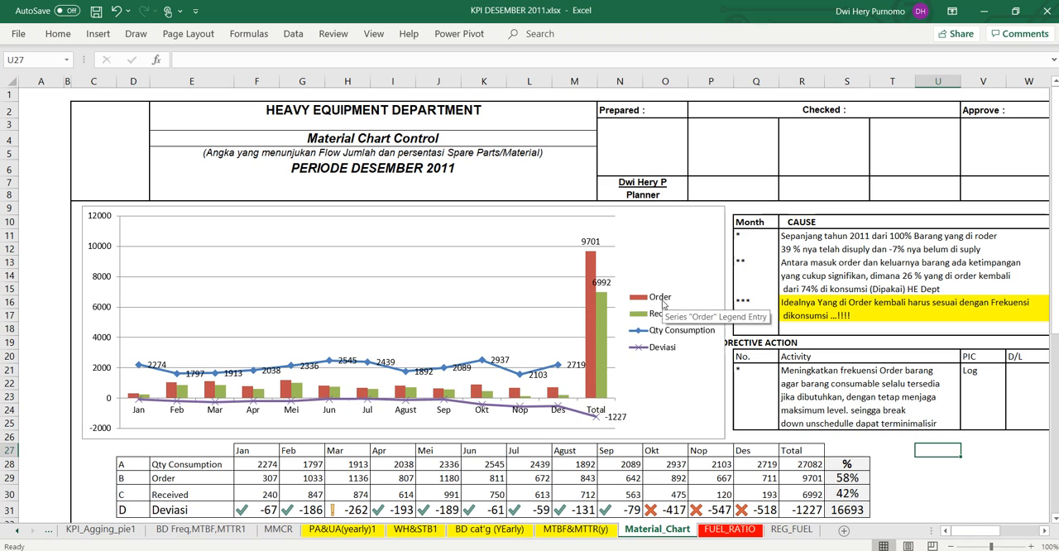
pyautogui.scroll(-2, 662, 302)
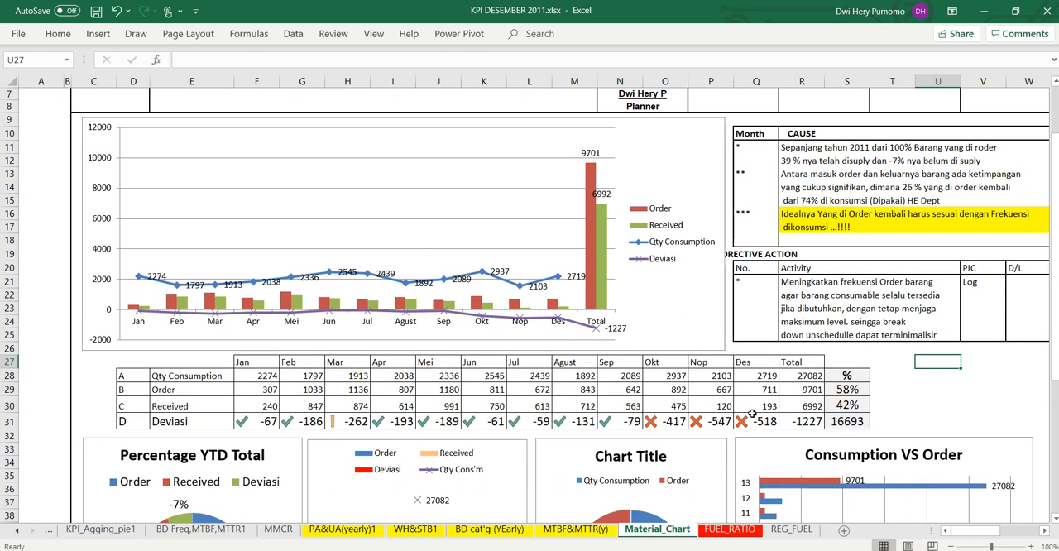
pyautogui.scroll(-2, 752, 414)
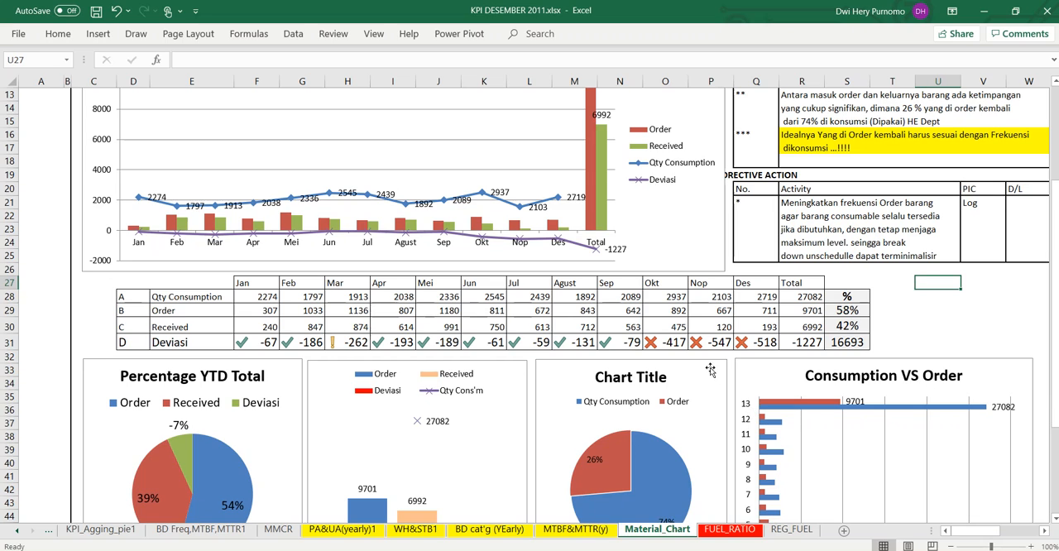
pyautogui.scroll(-2, 710, 369)
pyautogui.scroll(-2, 710, 370)
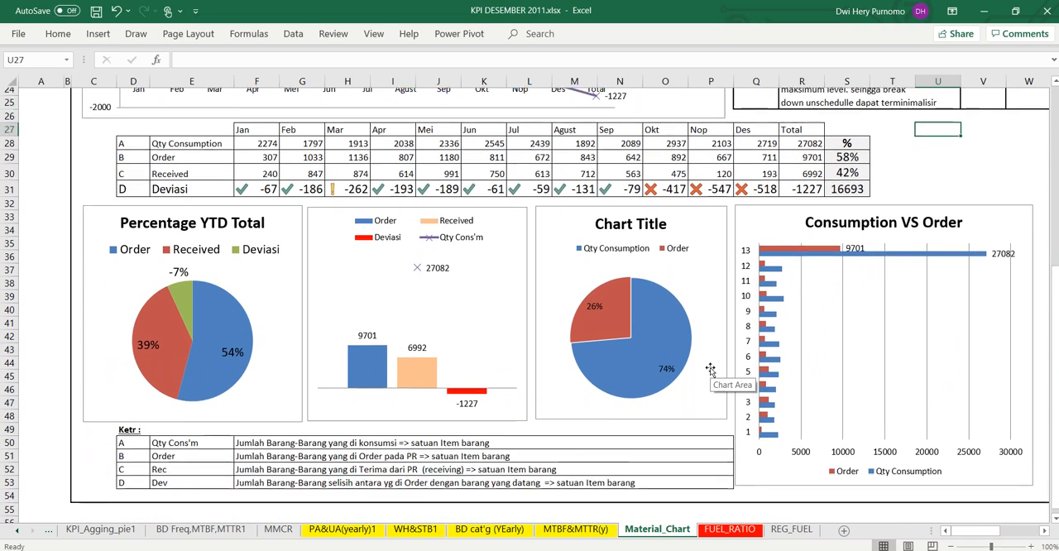
# Step: Revisit the MTBF&MTTR(y), BD cat'g (YEarly) and WH&STB1 sheets, ending at the PA & MA table on PA&UA(yearly)1
pyautogui.click(595, 530)
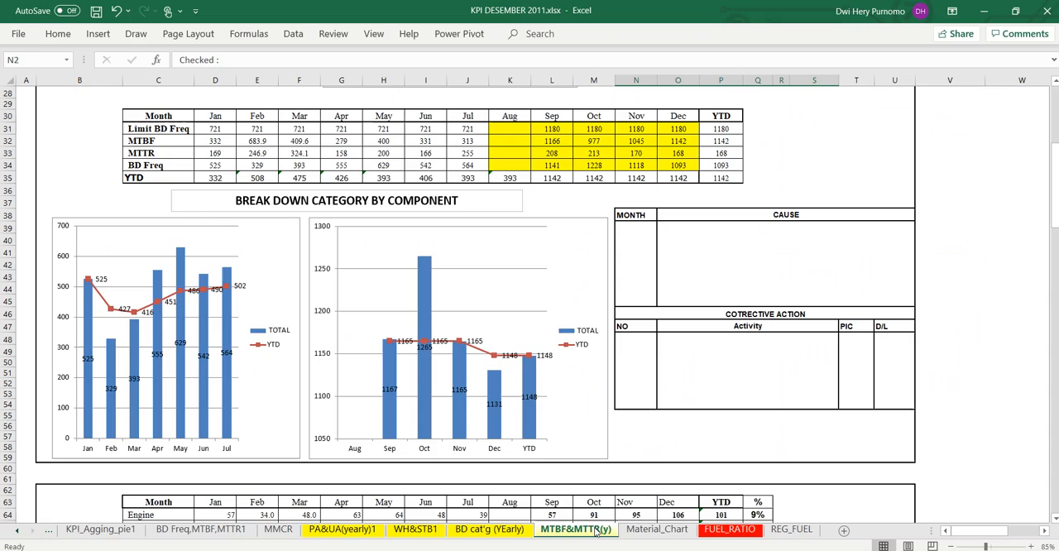
pyautogui.scroll(5, 552, 450)
pyautogui.scroll(5, 552, 449)
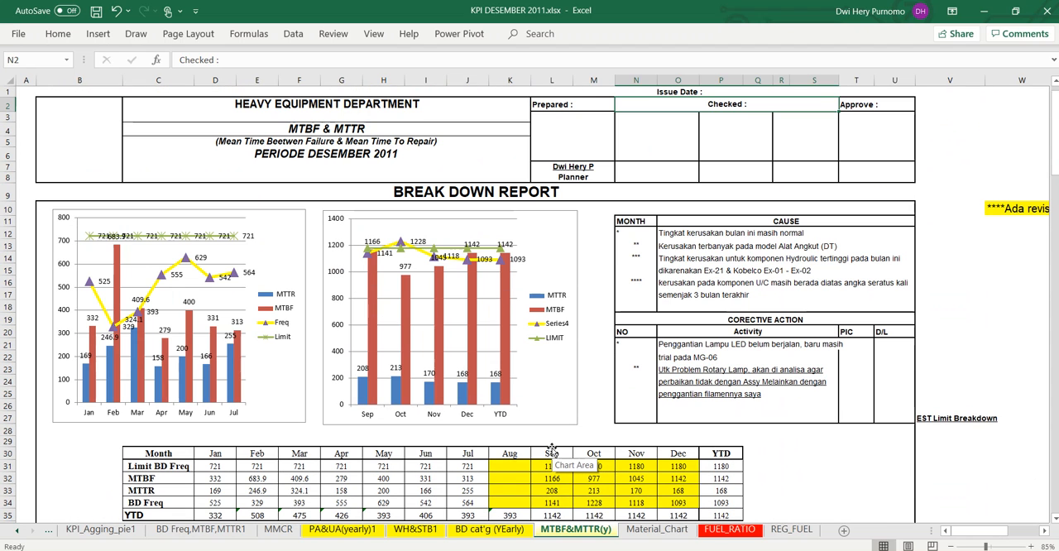
pyautogui.click(489, 530)
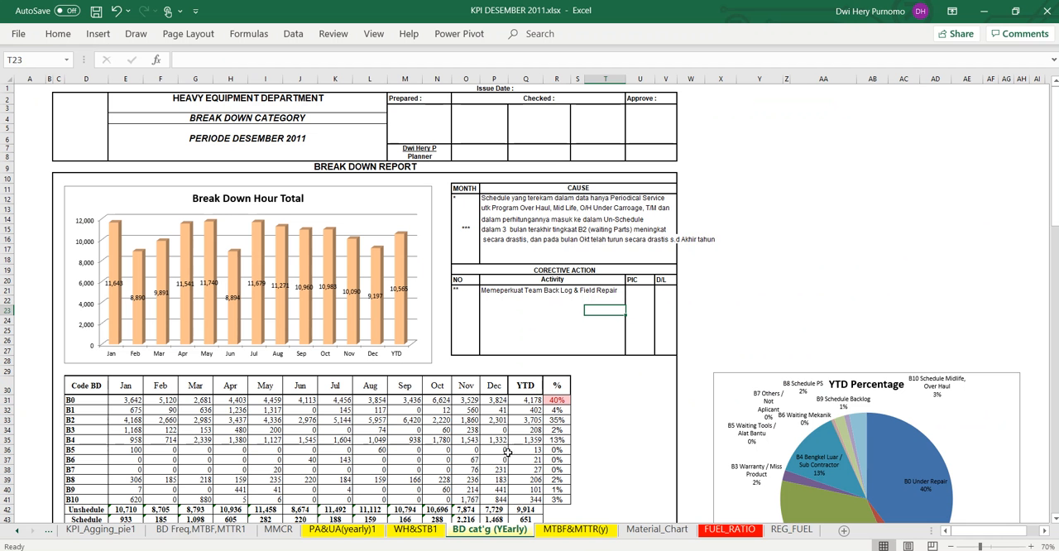
pyautogui.click(438, 536)
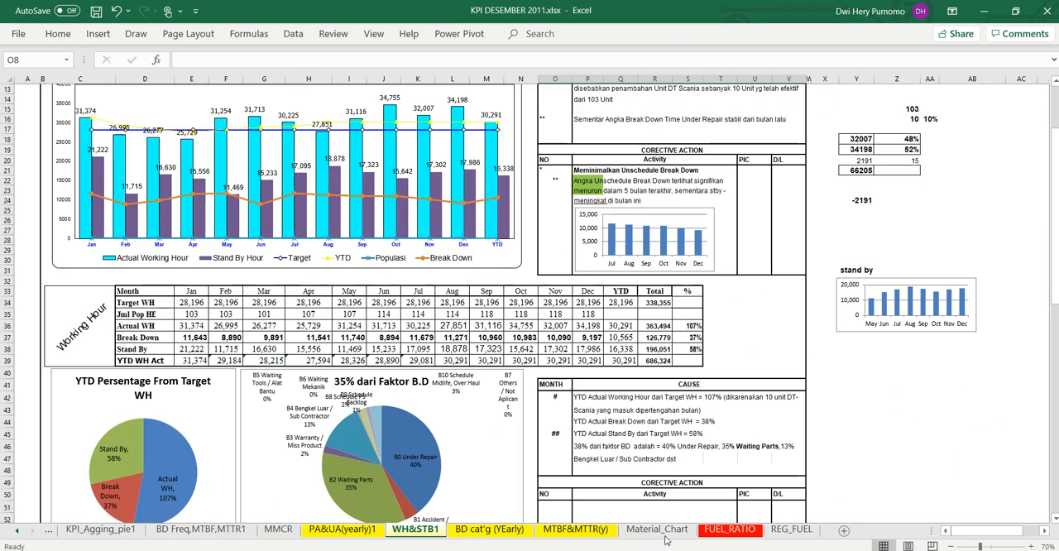
pyautogui.click(379, 534)
pyautogui.scroll(20, 499, 360)
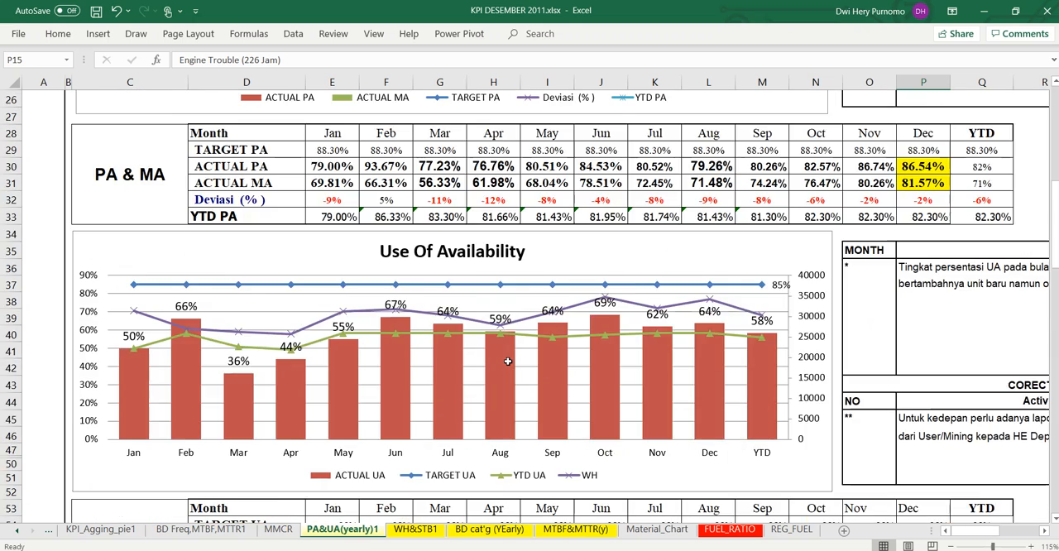
pyautogui.scroll(-6, 507, 361)
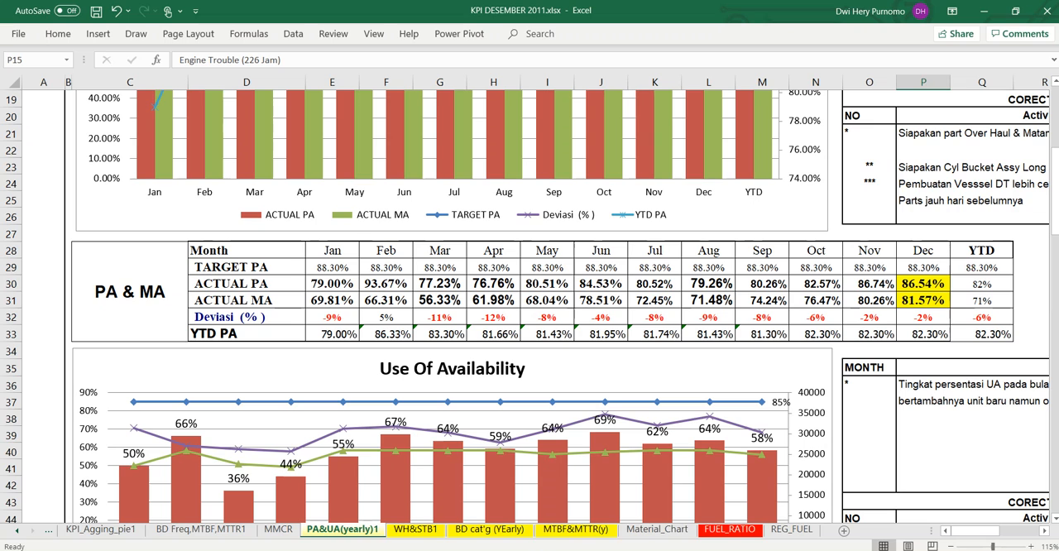
# Step: Switch to the Target PA MA Alat Berat.xlsx workbook and expand the collapsed column group containing the equipment target table
pyautogui.hotkey('alt', 'Tab')
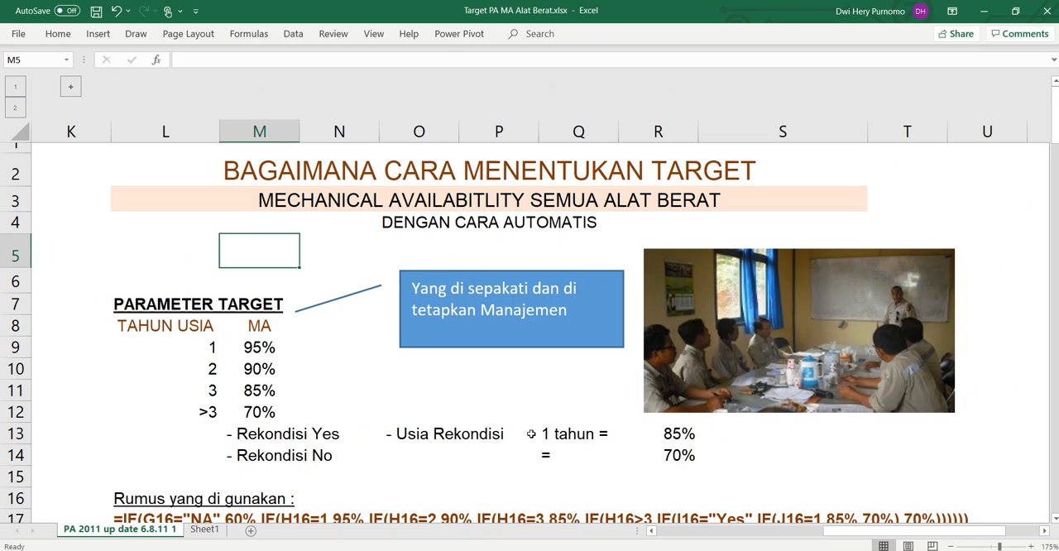
pyautogui.scroll(-1, 532, 433)
pyautogui.scroll(1, 231, 345)
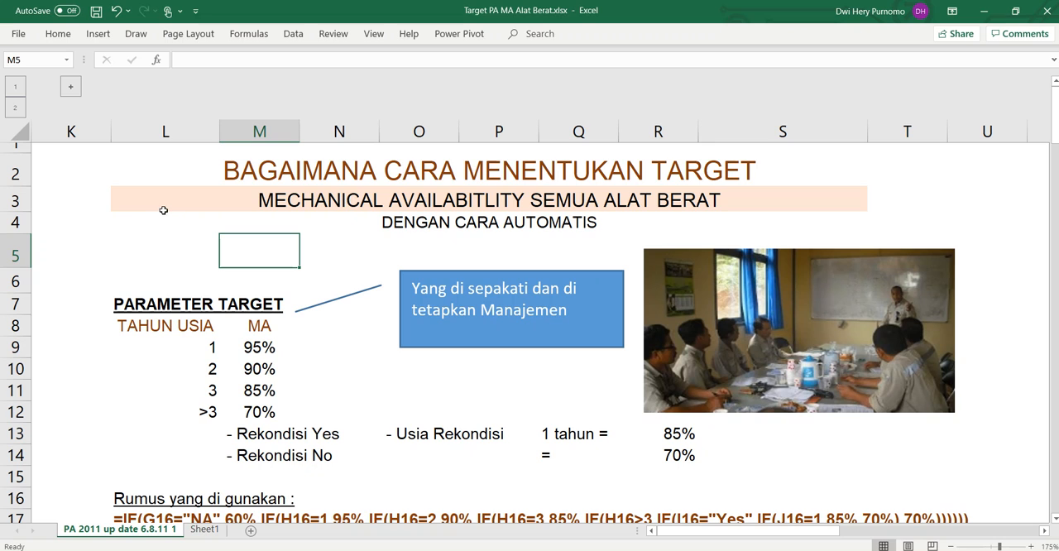
pyautogui.click(70, 86)
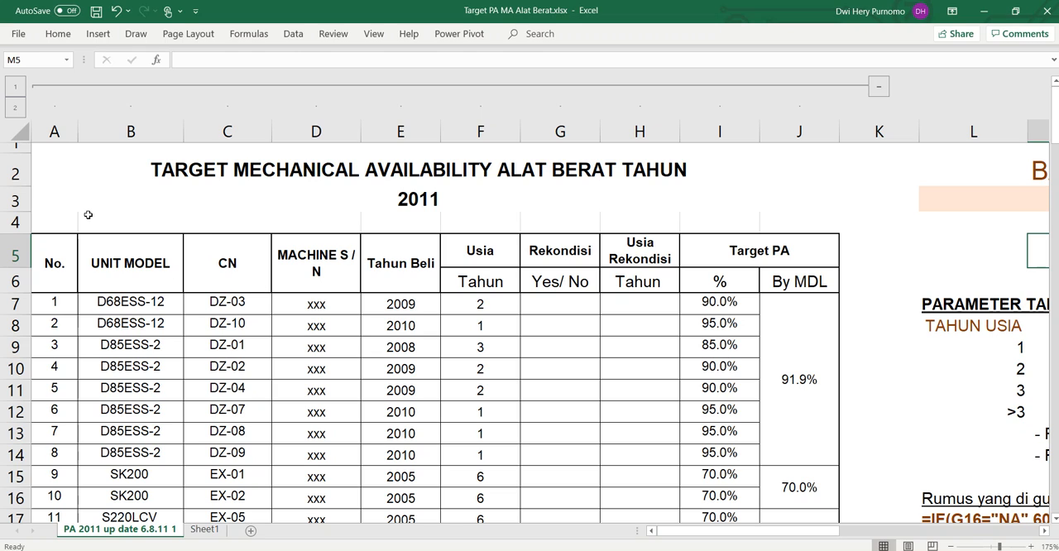
# Step: Freeze the panes at cell C7 to lock the header rows and the No. and UNIT MODEL columns
pyautogui.click(53, 132)
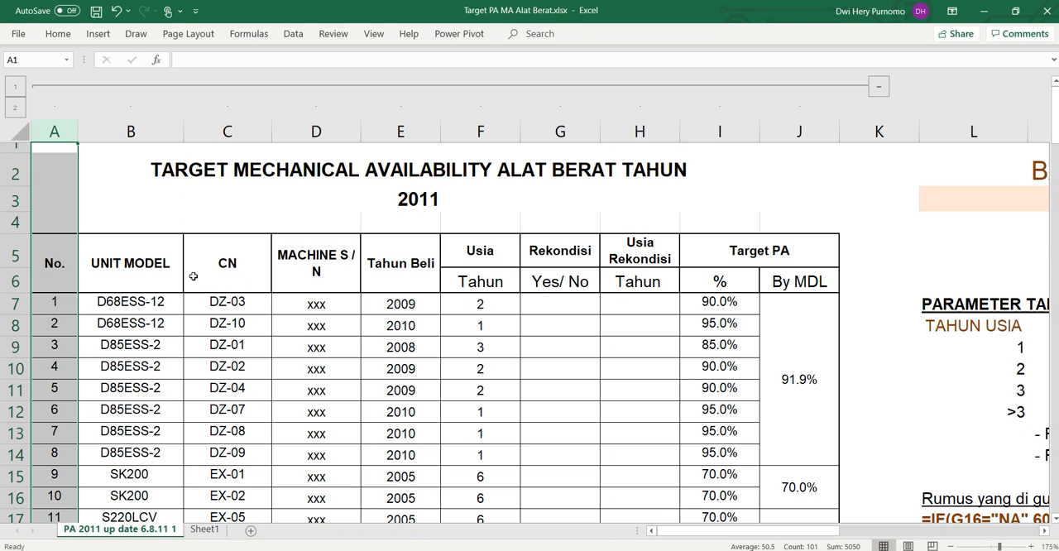
pyautogui.scroll(-1, 192, 275)
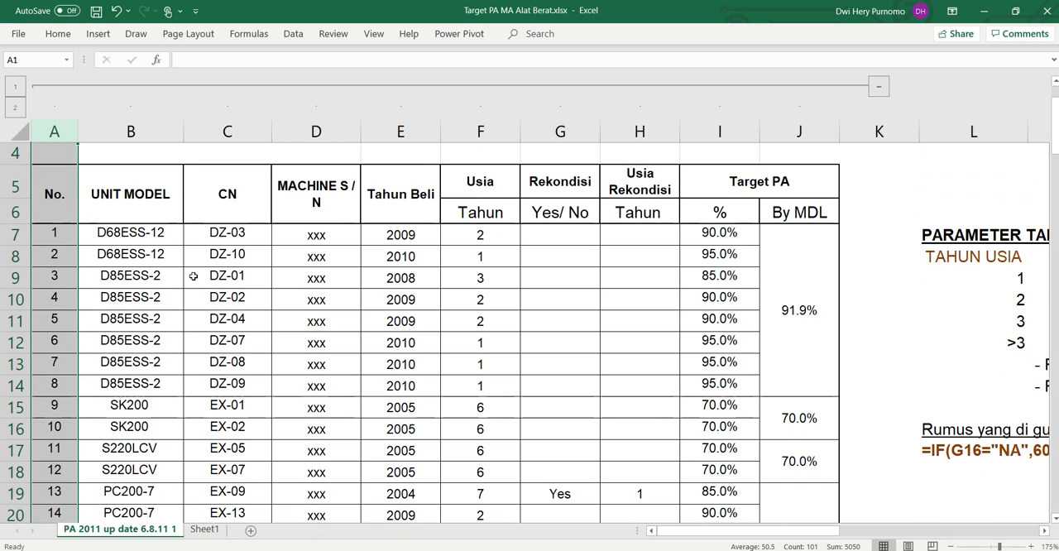
pyautogui.click(235, 239)
pyautogui.scroll(1, 418, 356)
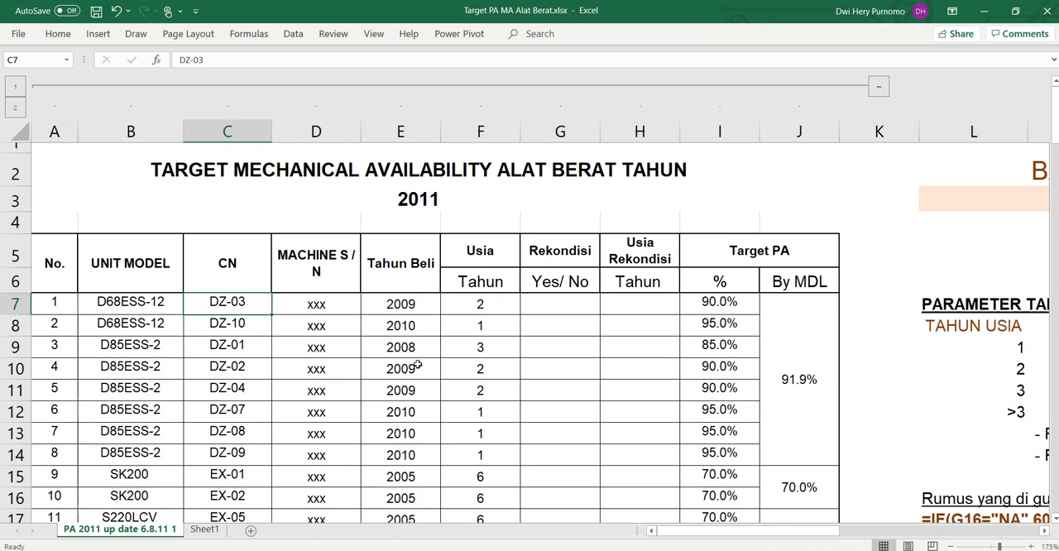
pyautogui.click(374, 33)
pyautogui.click(456, 76)
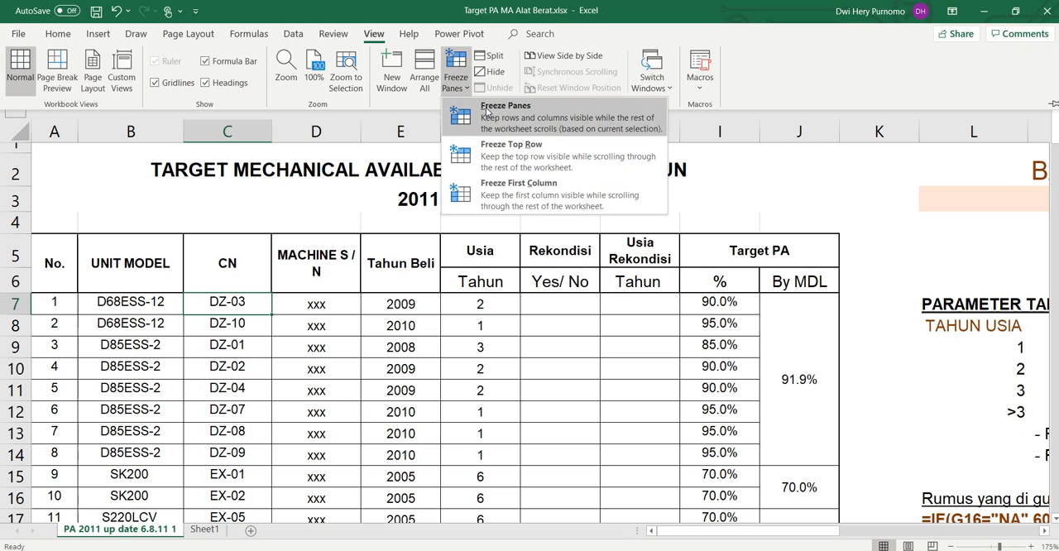
pyautogui.click(513, 170)
# Step: Review the unit list down the frozen table, then examine the Tahun Beli and Usia columns
pyautogui.scroll(-6, 305, 381)
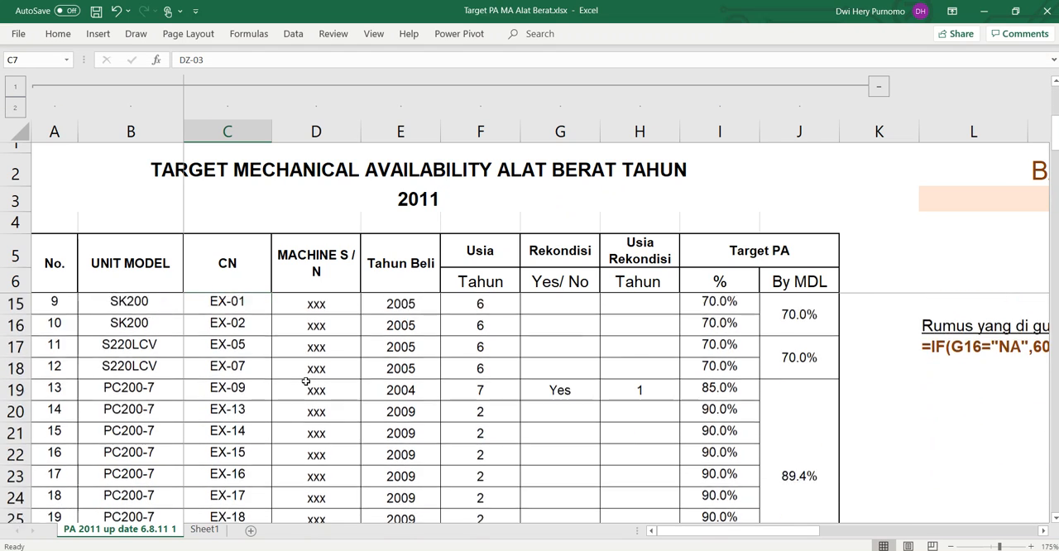
pyautogui.scroll(-13, 305, 381)
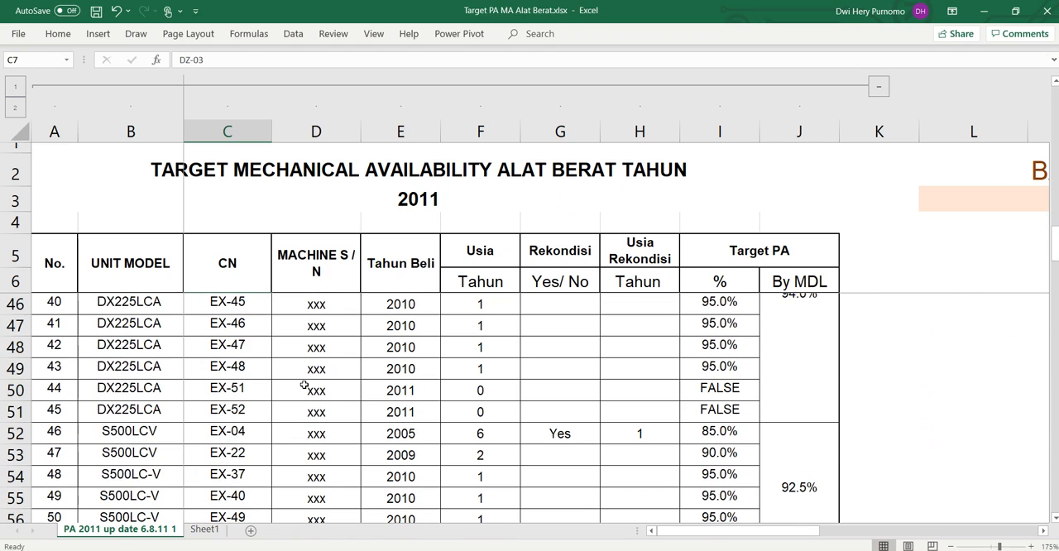
pyautogui.scroll(-6, 304, 385)
pyautogui.scroll(20, 304, 385)
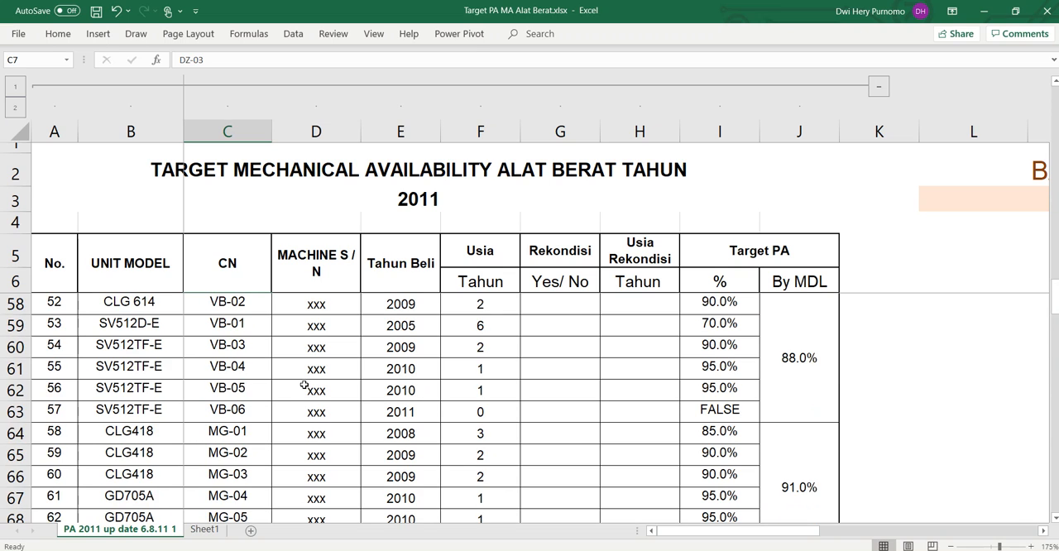
pyautogui.click(358, 373)
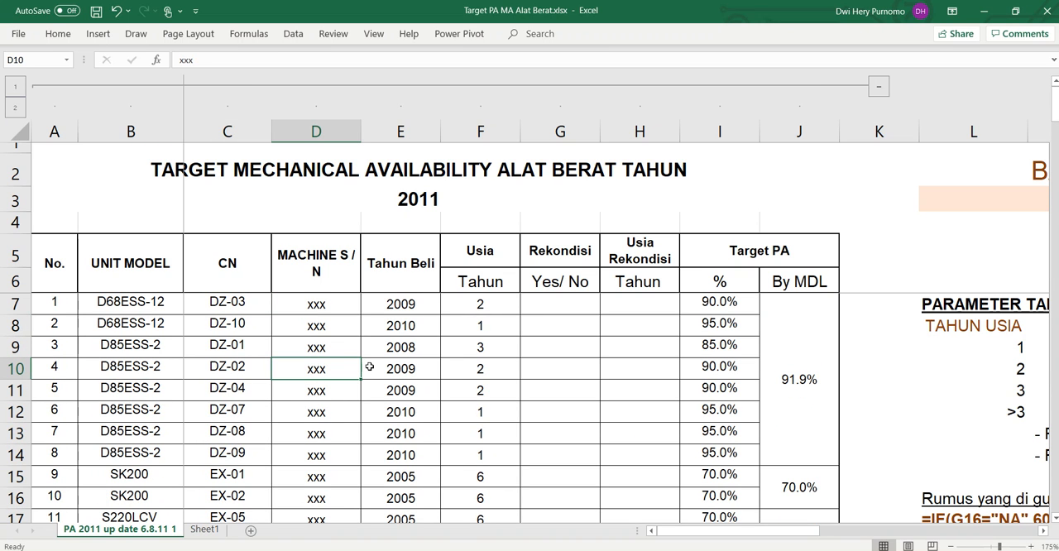
pyautogui.click(414, 308)
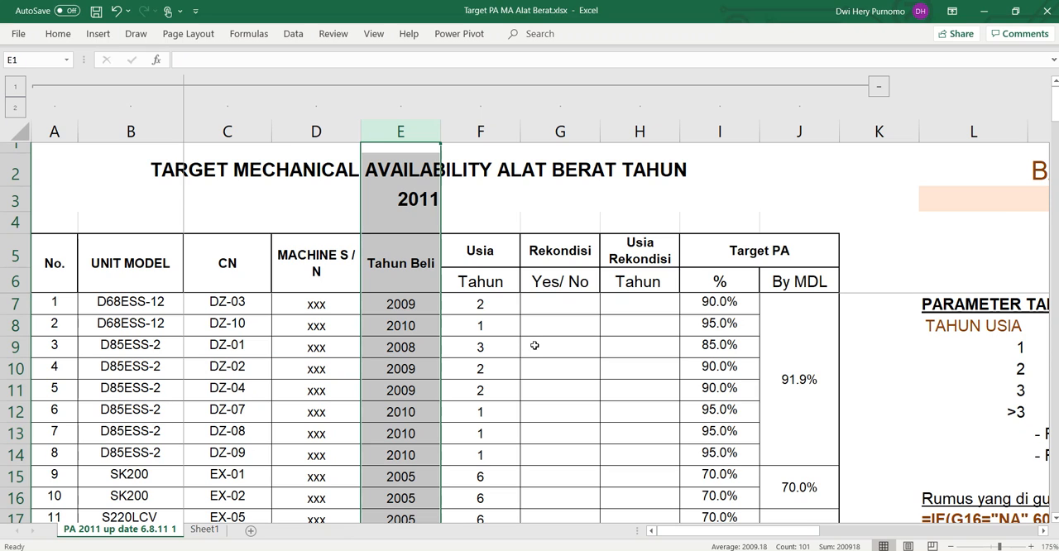
pyautogui.click(401, 132)
pyautogui.click(413, 305)
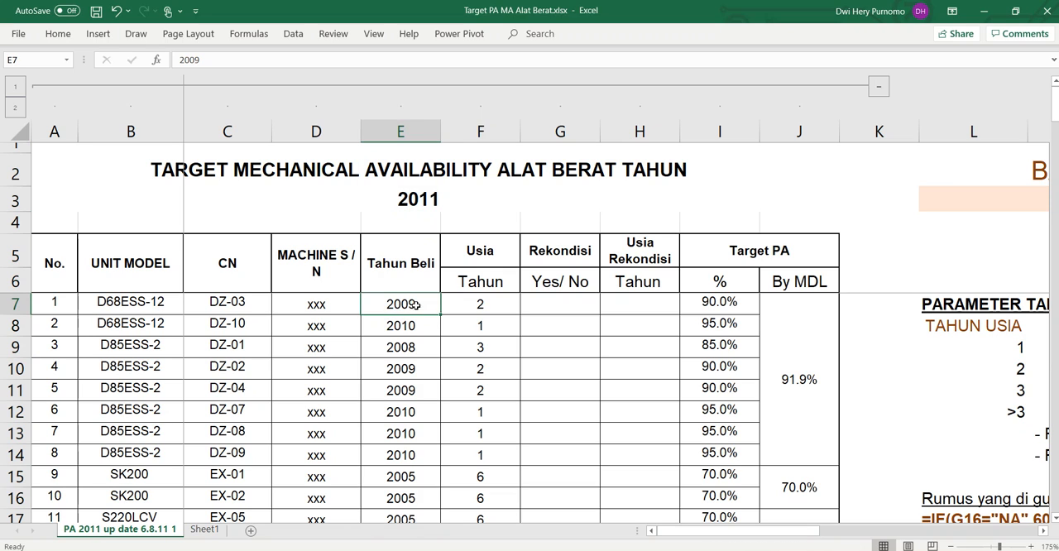
pyautogui.click(481, 306)
pyautogui.click(490, 132)
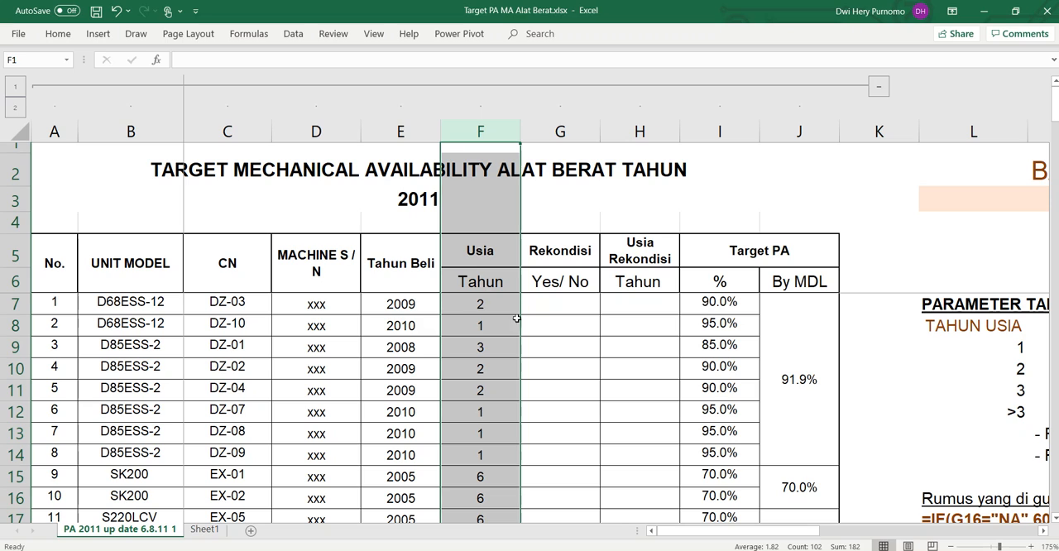
pyautogui.click(430, 307)
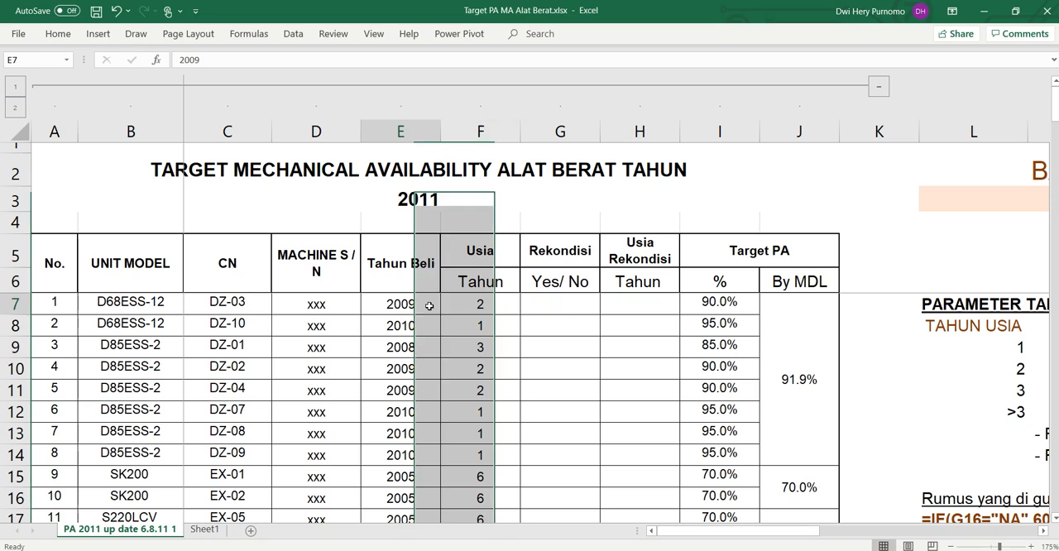
# Step: Inspect the unit age formula =$B$3-E7 in F7 and fill it down the Usia column
pyautogui.click(493, 302)
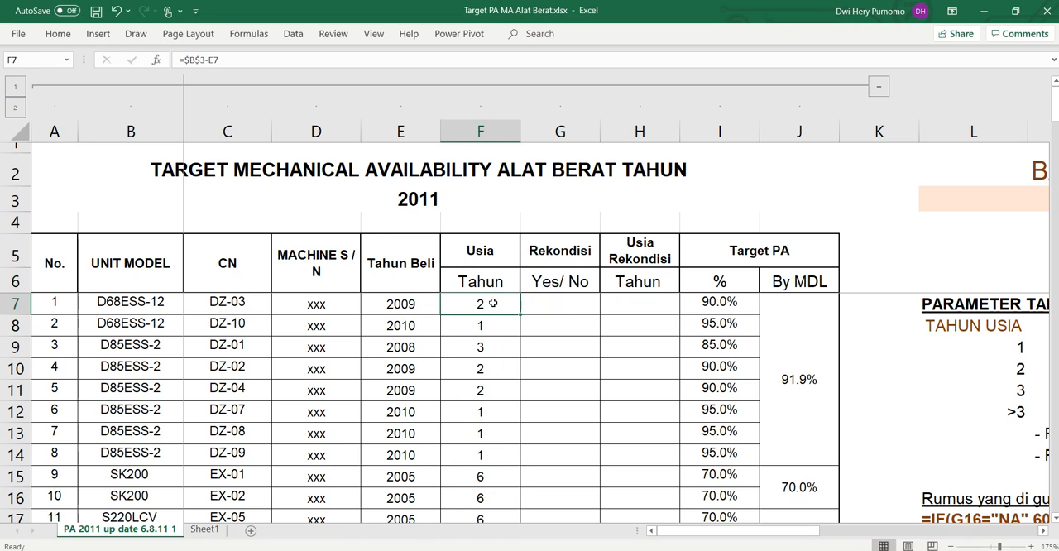
pyautogui.doubleClick(493, 303)
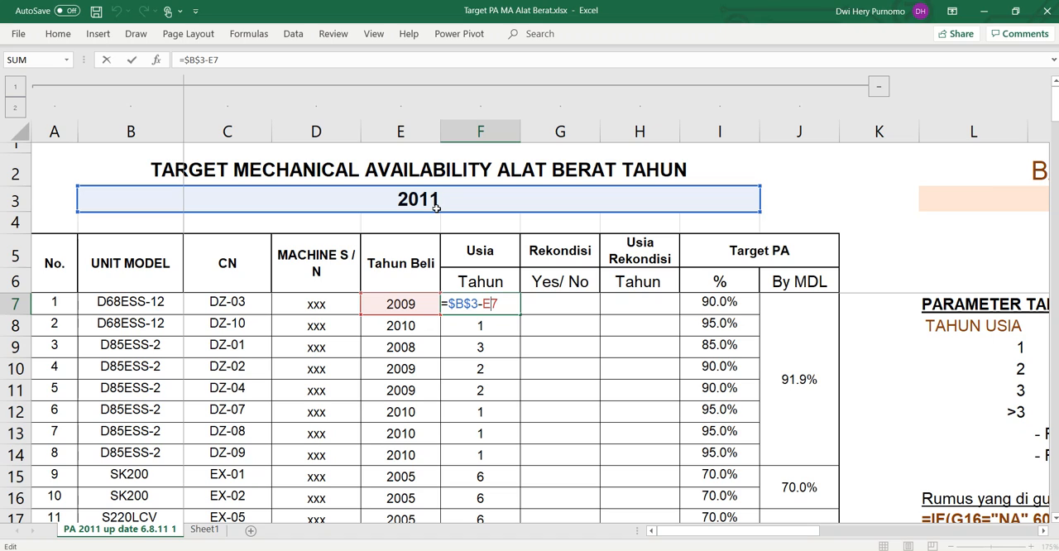
pyautogui.press('Return')
pyautogui.click(480, 299)
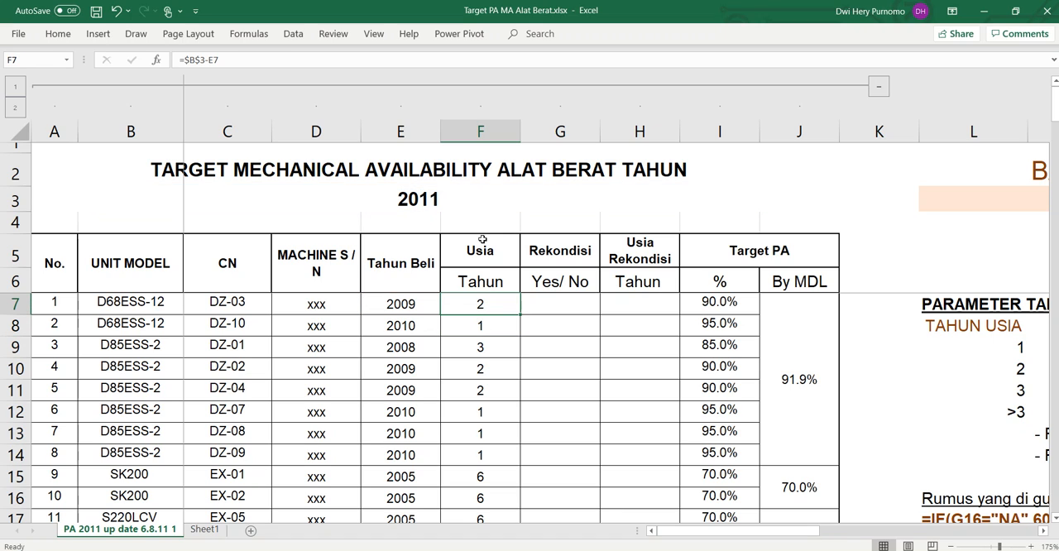
pyautogui.doubleClick(521, 312)
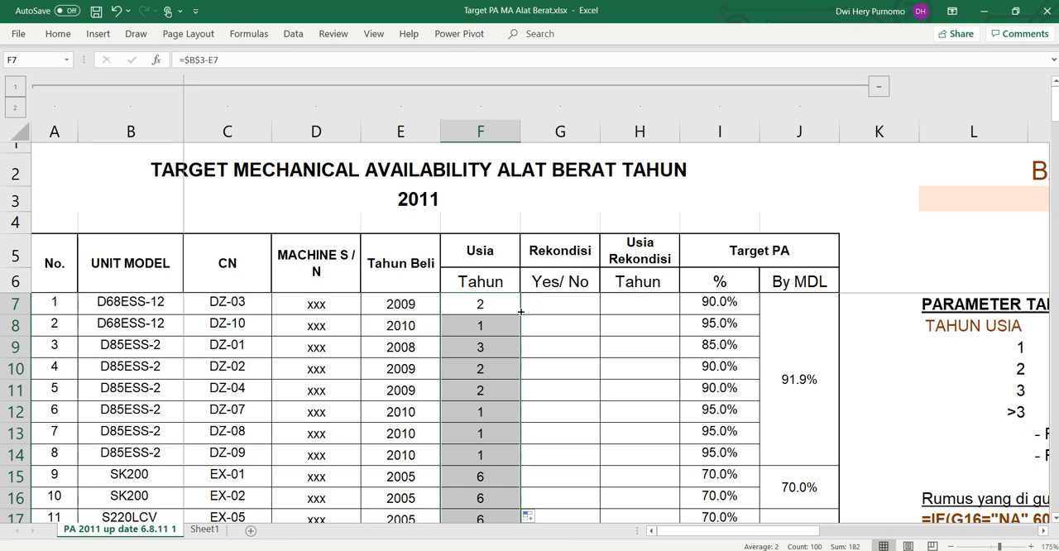
pyautogui.scroll(-9, 492, 347)
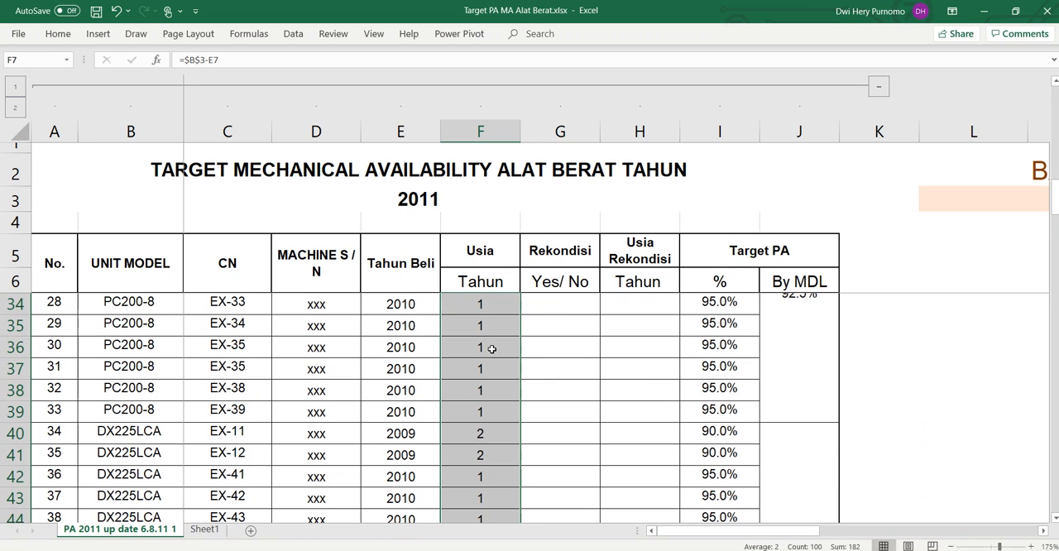
pyautogui.scroll(3, 492, 353)
pyautogui.scroll(3, 491, 353)
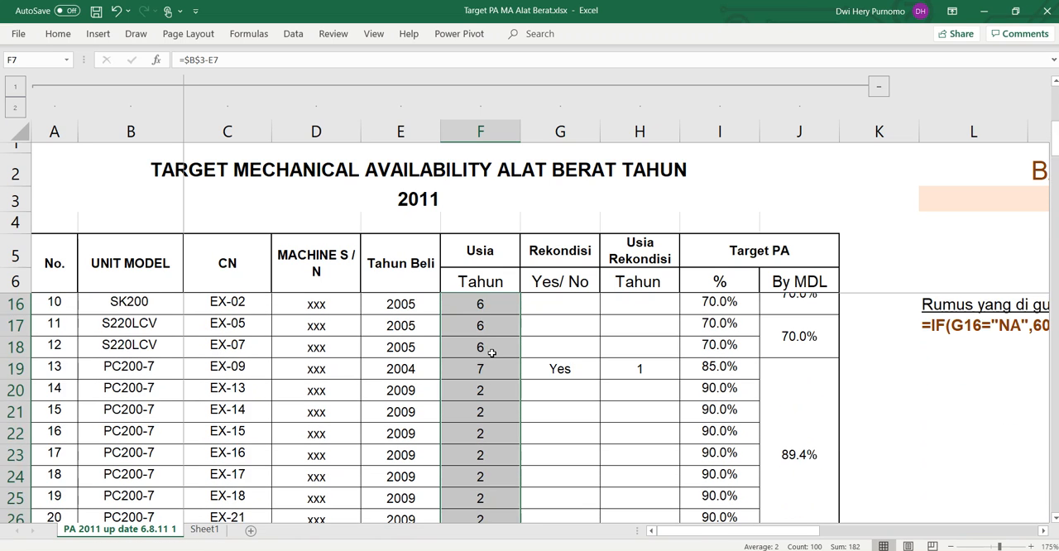
# Step: Examine the Rekondisi column and the target parameters for reconditioned and non-reconditioned units in R13 and R14
pyautogui.click(582, 377)
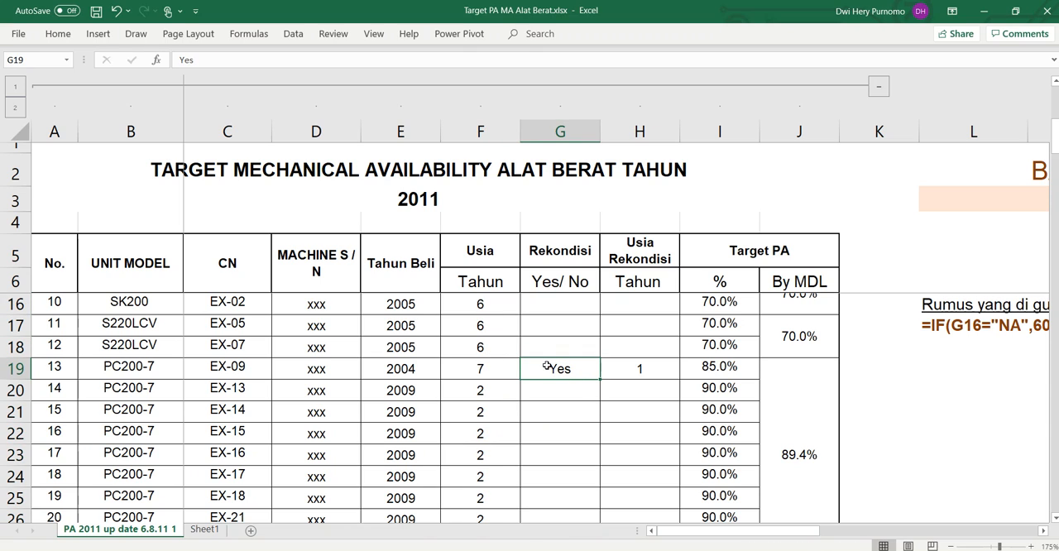
pyautogui.click(560, 131)
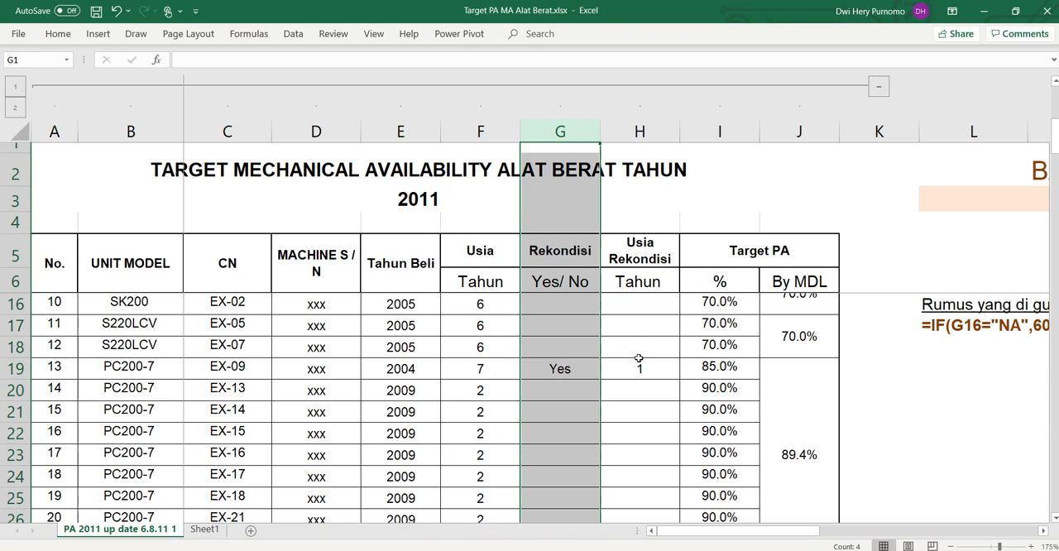
pyautogui.moveTo(755, 530); pyautogui.dragTo(877, 536)
pyautogui.scroll(3, 847, 469)
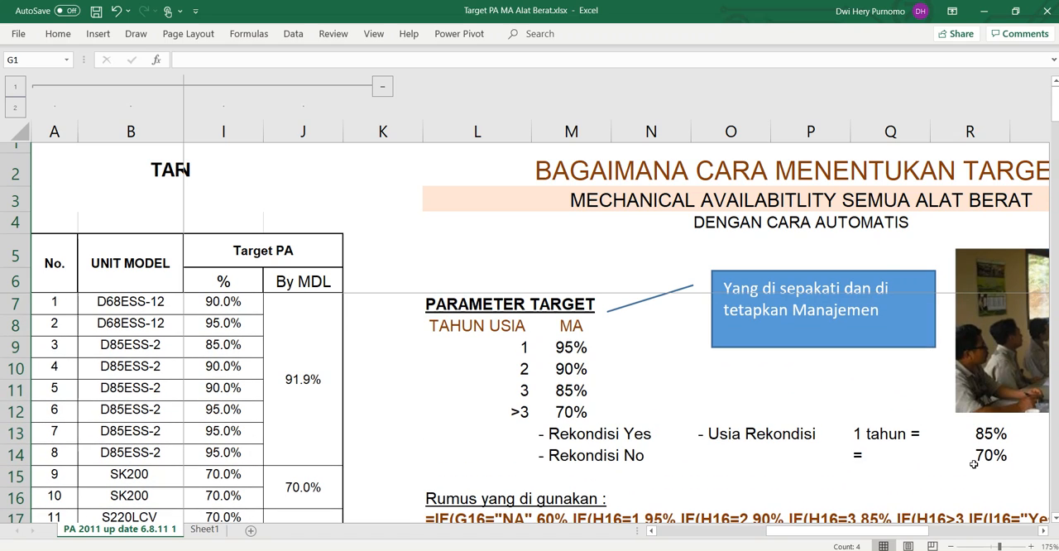
pyautogui.click(991, 439)
pyautogui.click(992, 456)
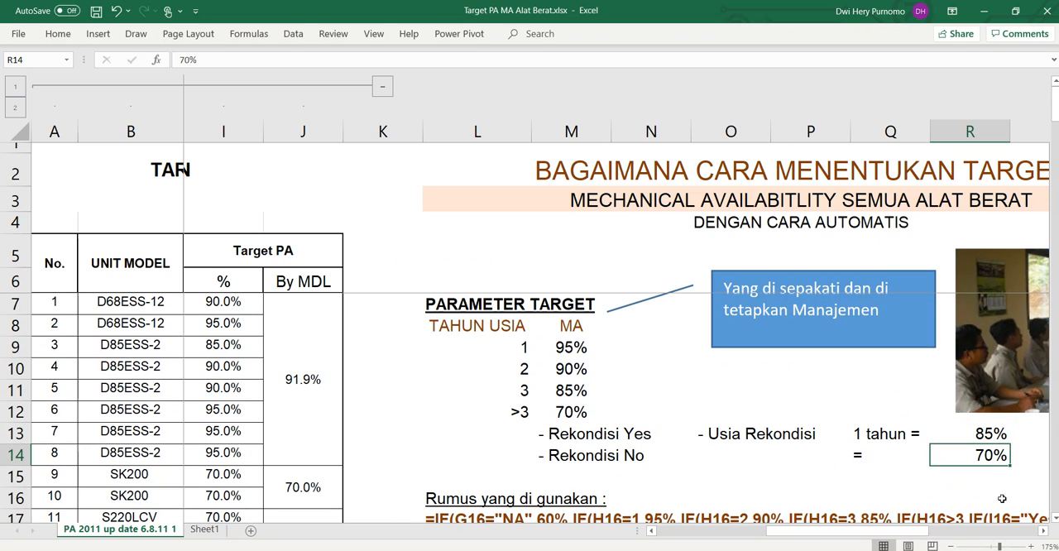
# Step: Open the nested IF formula in I7 and examine its age conditions, target percentages and reconditioning branches
pyautogui.moveTo(905, 530); pyautogui.dragTo(766, 528)
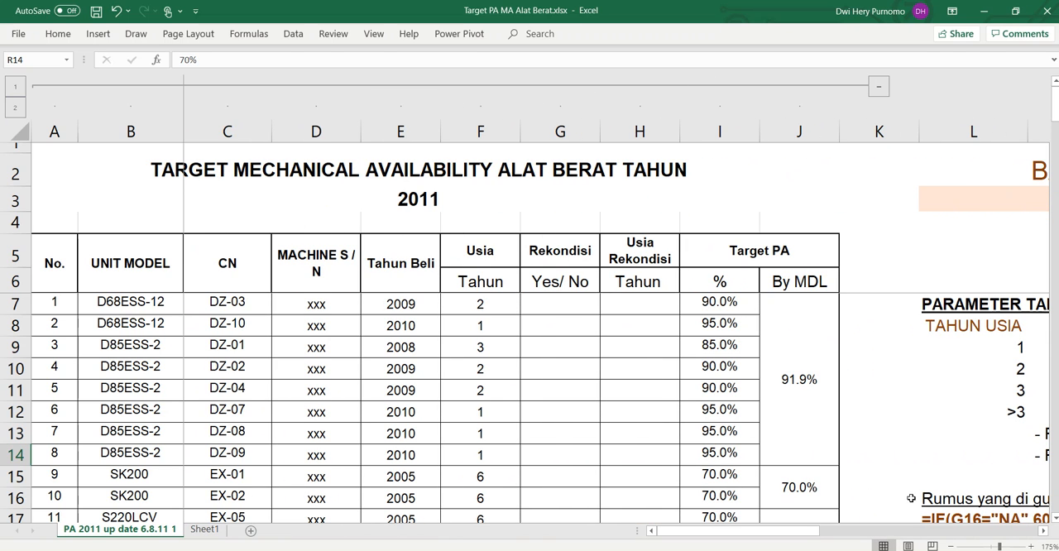
pyautogui.click(732, 303)
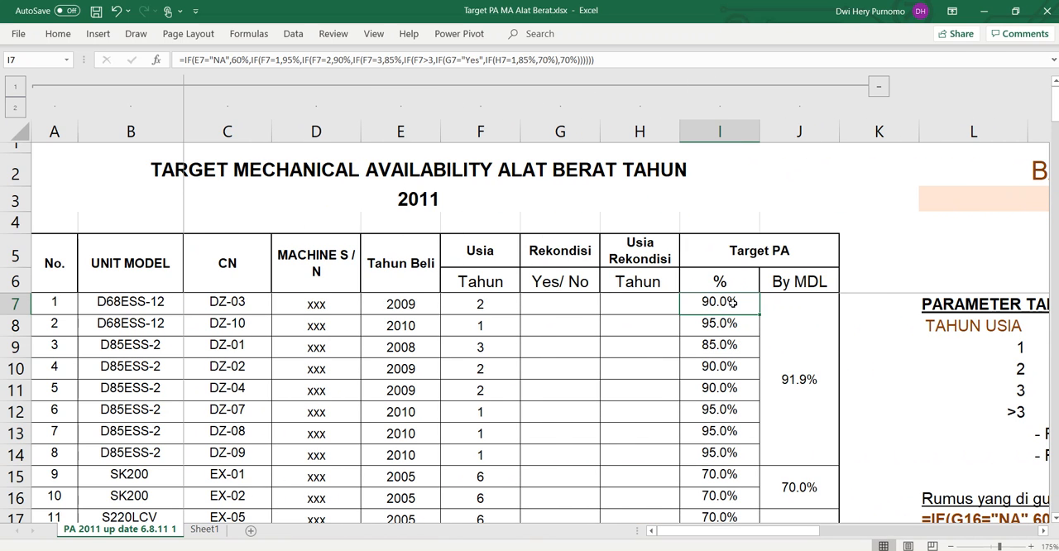
pyautogui.doubleClick(732, 304)
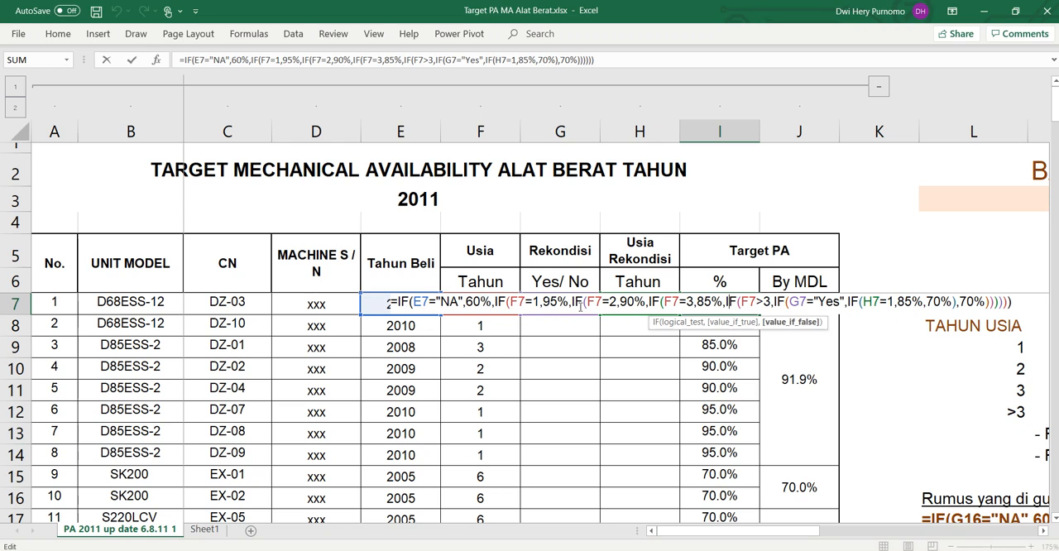
pyautogui.moveTo(542, 301); pyautogui.dragTo(713, 302)
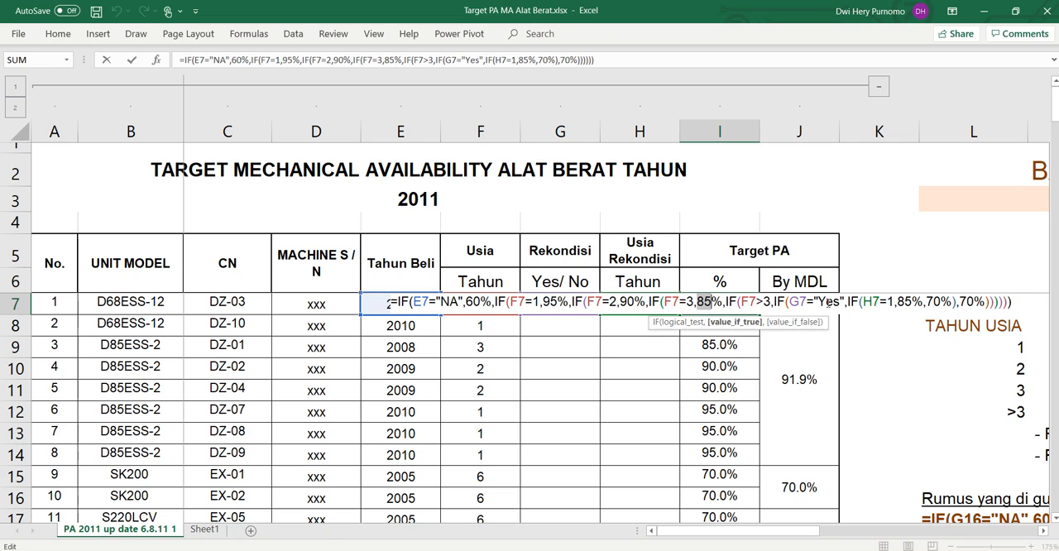
pyautogui.moveTo(814, 301); pyautogui.dragTo(844, 302)
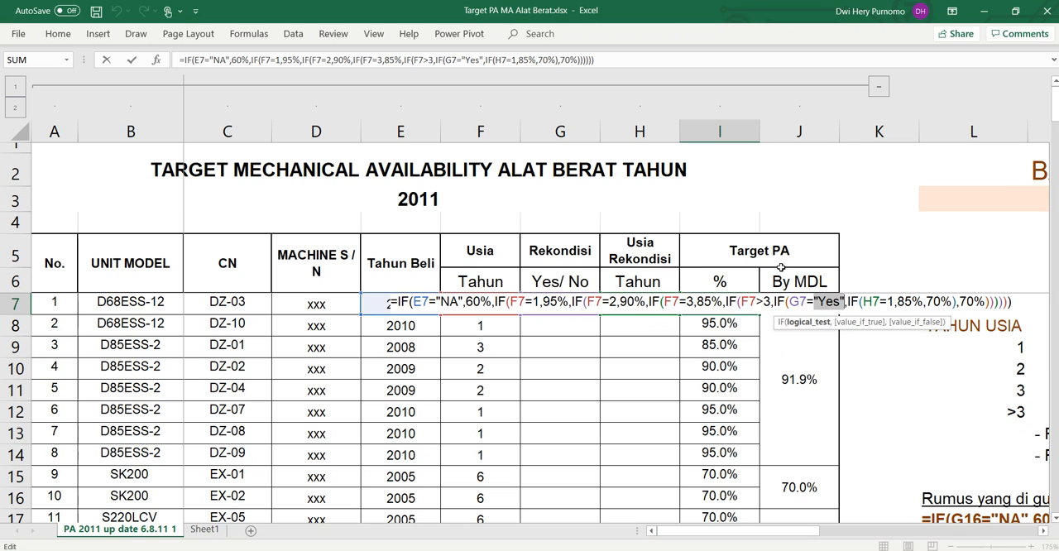
pyautogui.moveTo(898, 302); pyautogui.dragTo(951, 302)
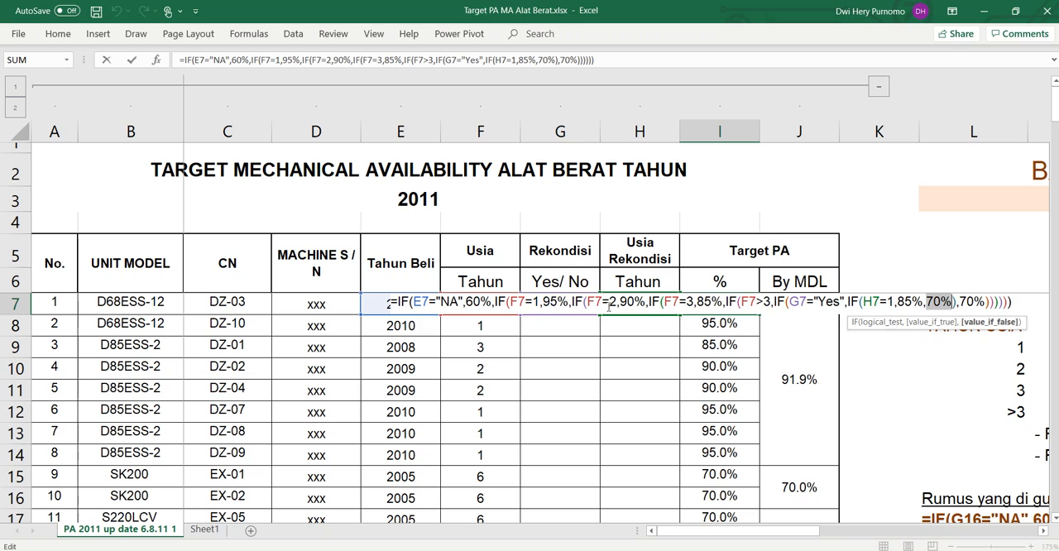
pyautogui.click(704, 550)
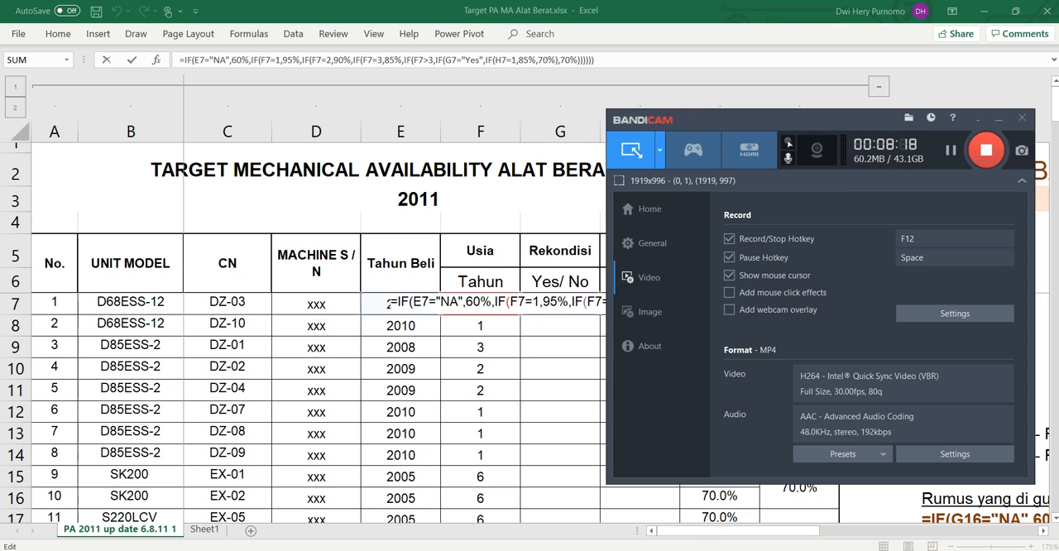